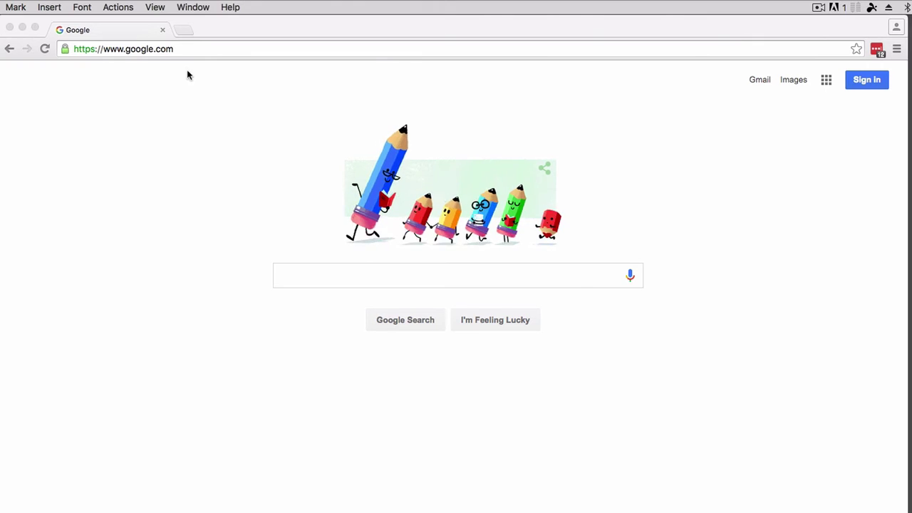
Change the address to google.com/business and load the Google My Business home page.
click(199, 50)
click(218, 44)
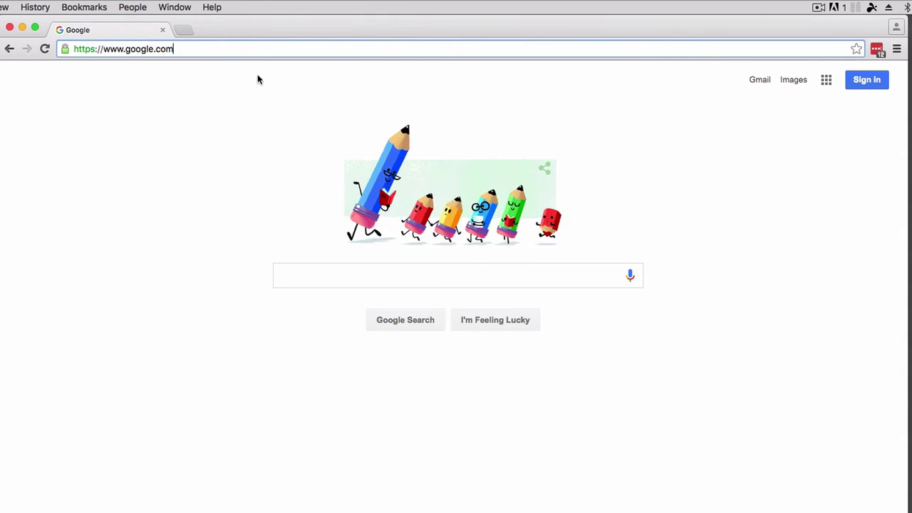
text(/)
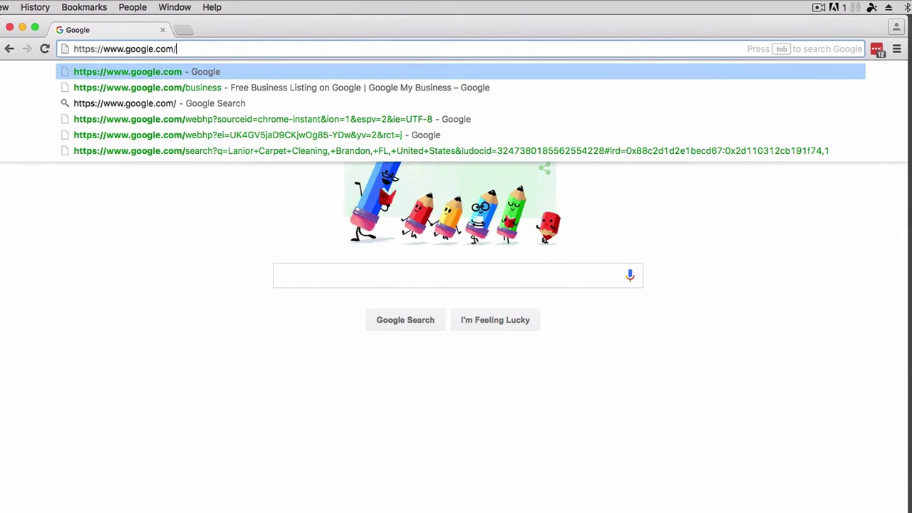
text(business)
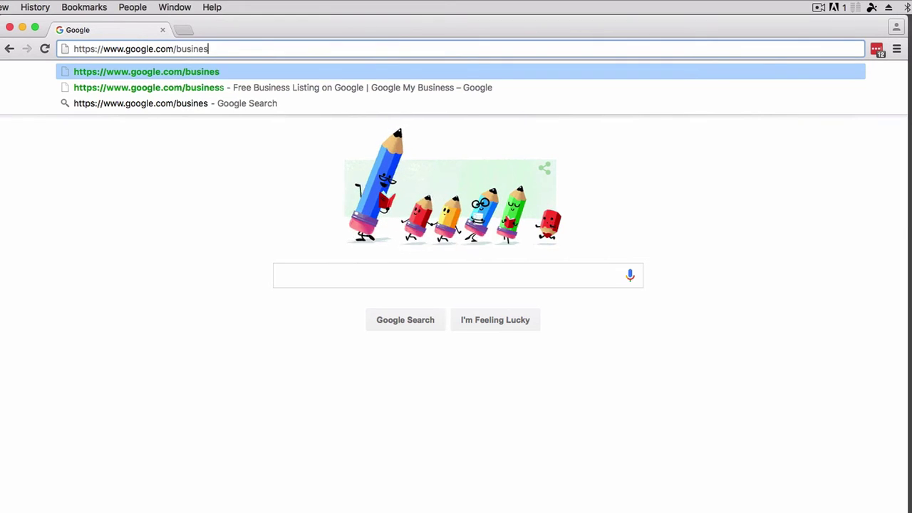
key(Return)
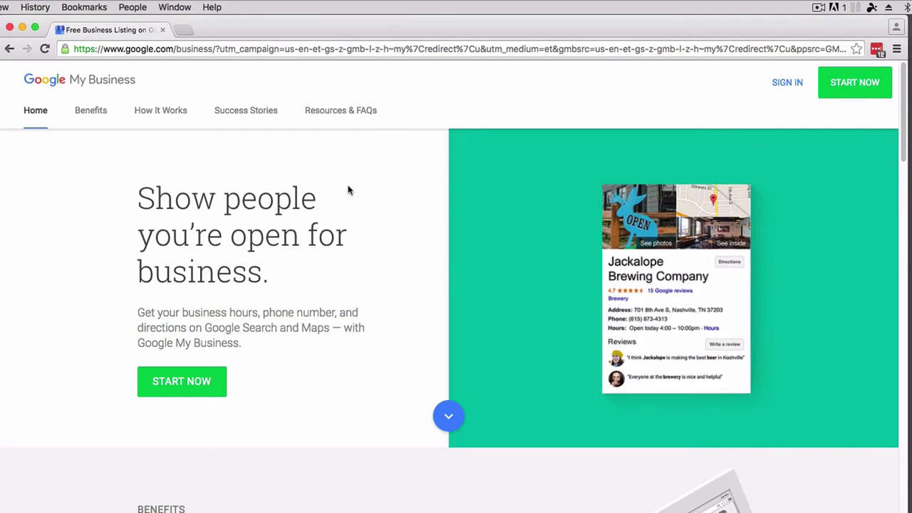
Start Google My Business sign-up, then use Add account to create a new Google account.
click(165, 392)
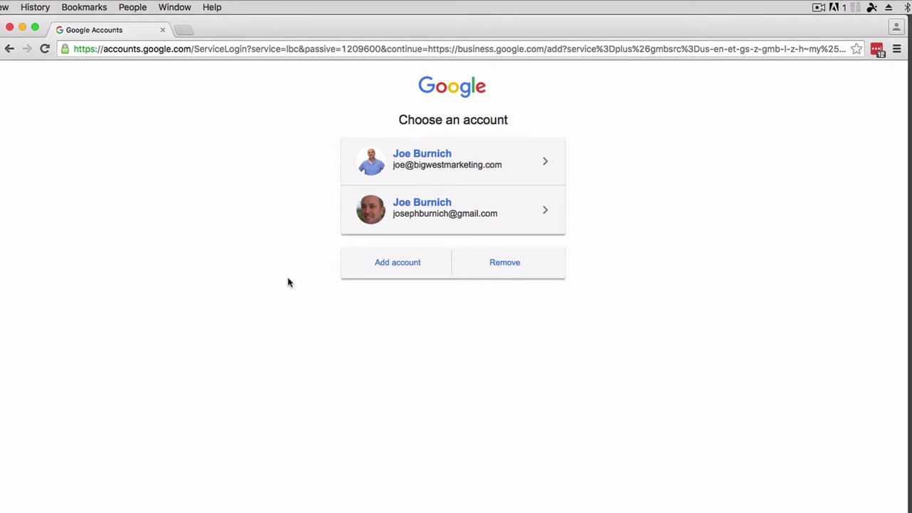
click(399, 266)
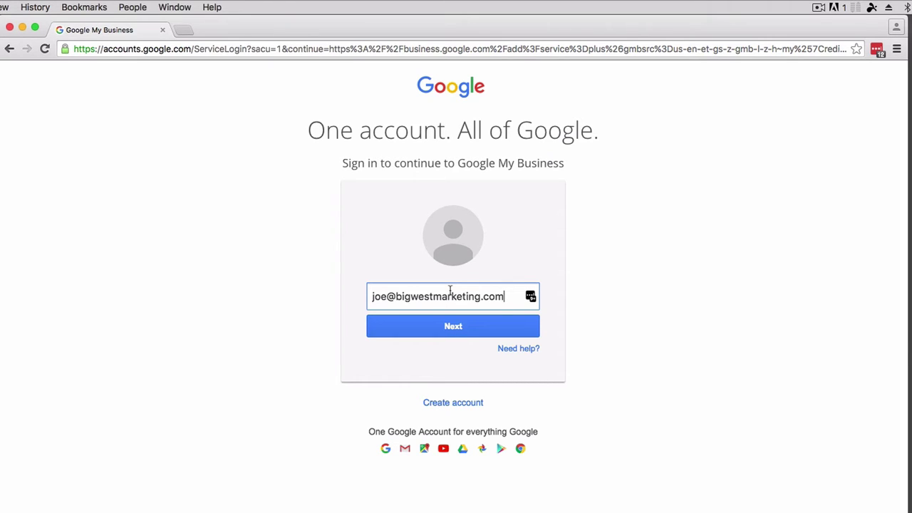
click(453, 404)
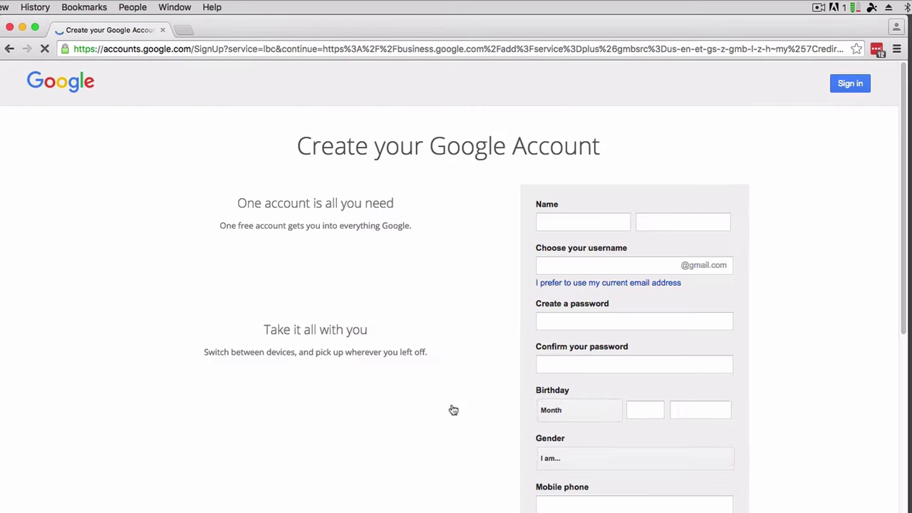
Fill in the account holder's first and last name and the desired username.
click(574, 223)
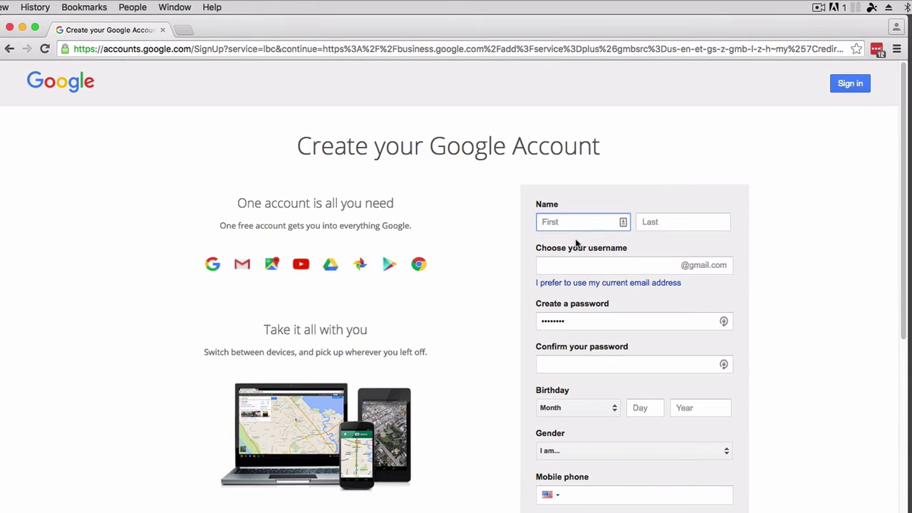
key(Tab)
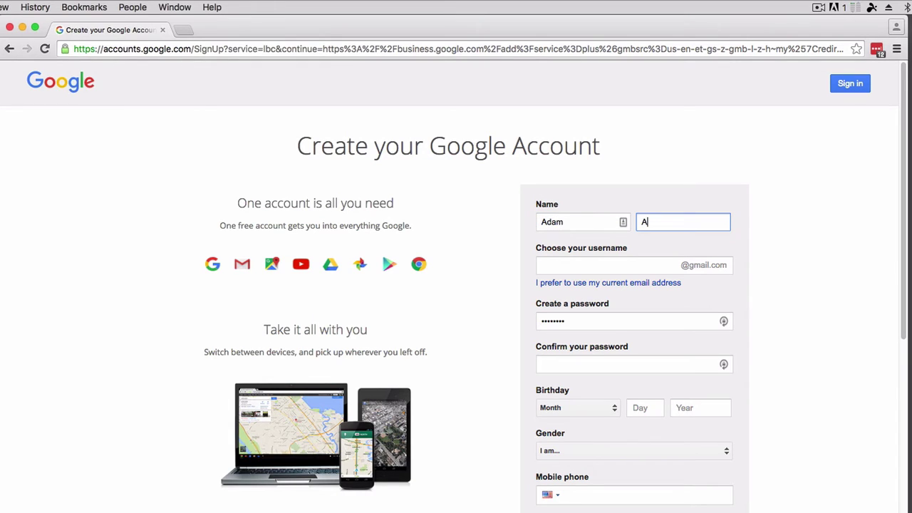
click(596, 262)
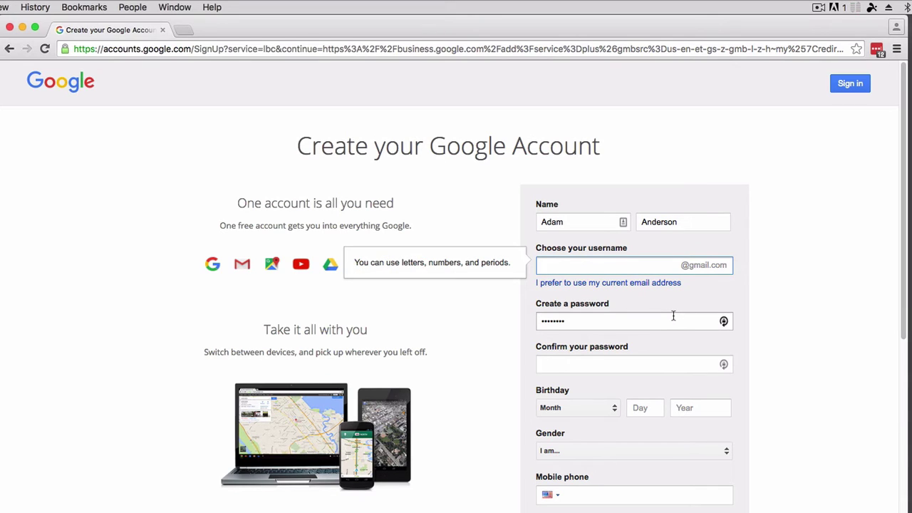
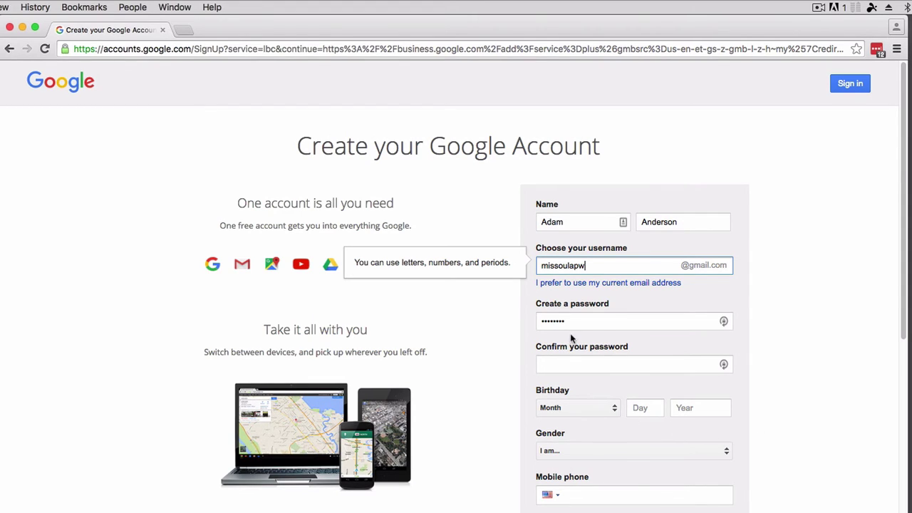
Copy the suggested password and paste it into the confirmation field.
click(777, 315)
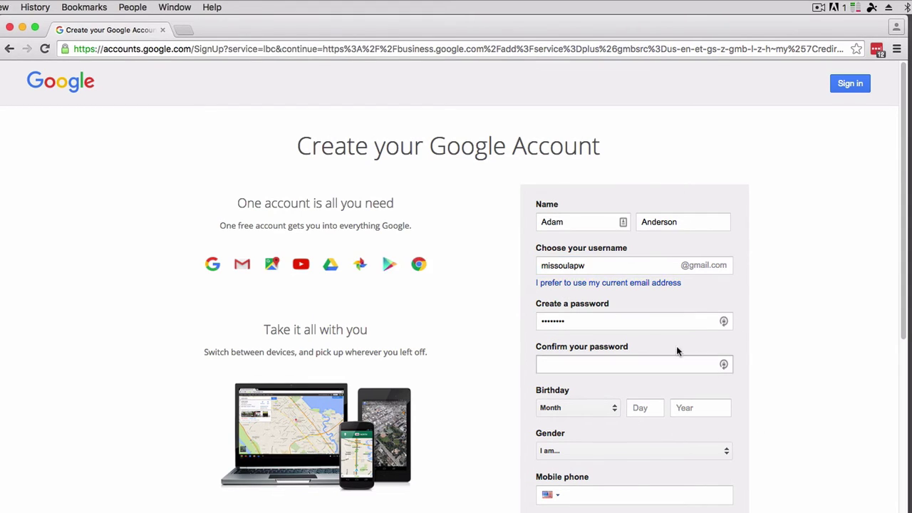
double_click(573, 319)
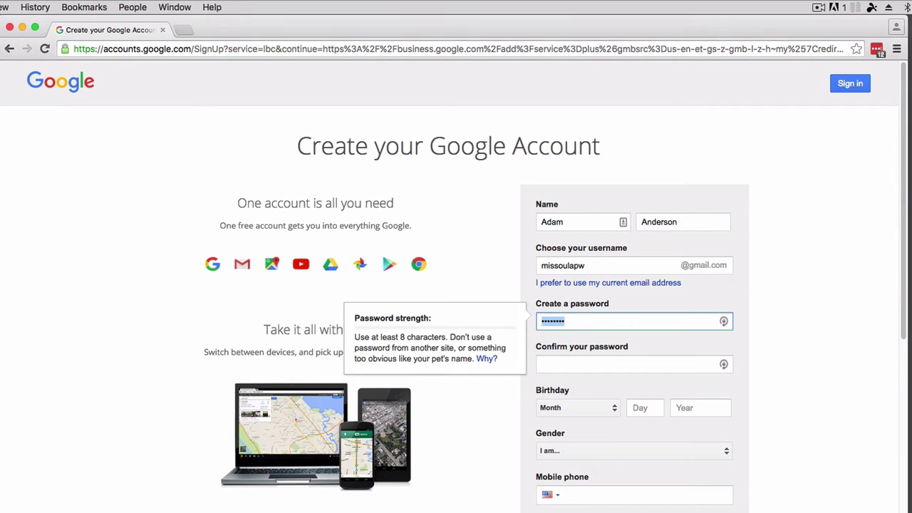
click(577, 318)
click(560, 360)
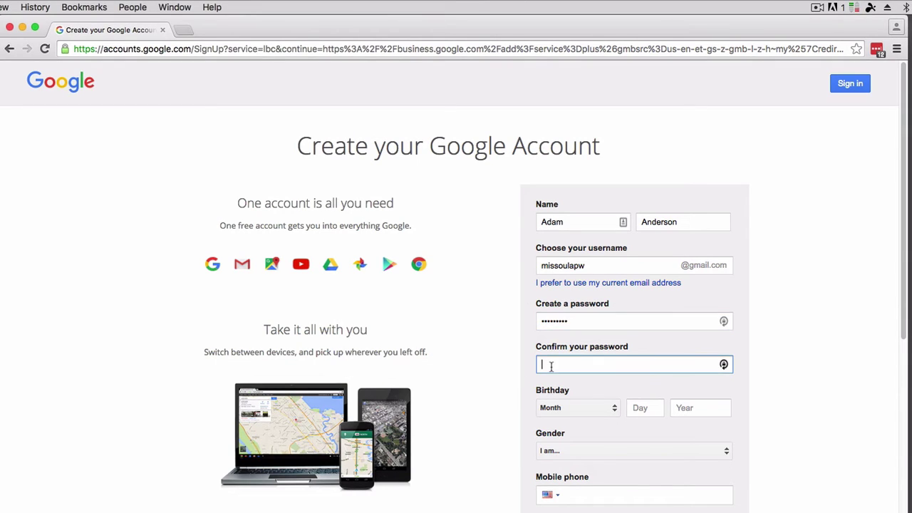
key(super+v)
click(610, 408)
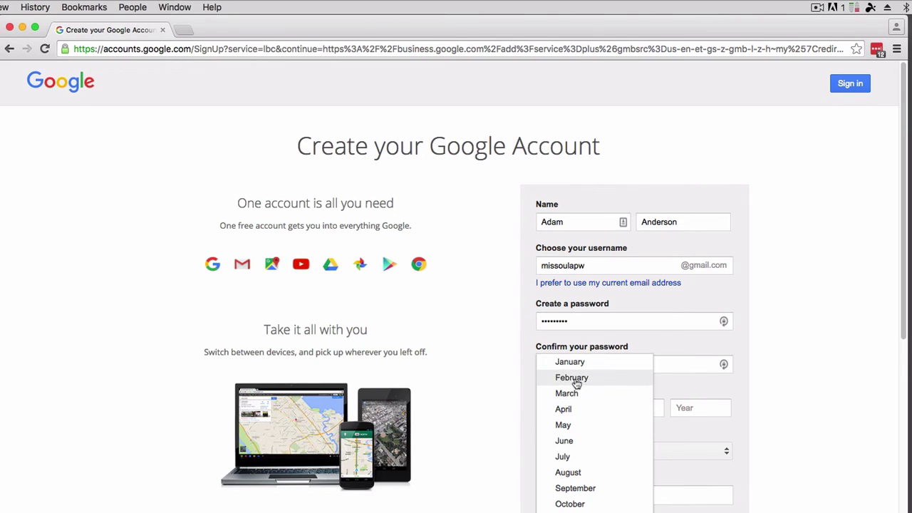
click(571, 377)
click(650, 407)
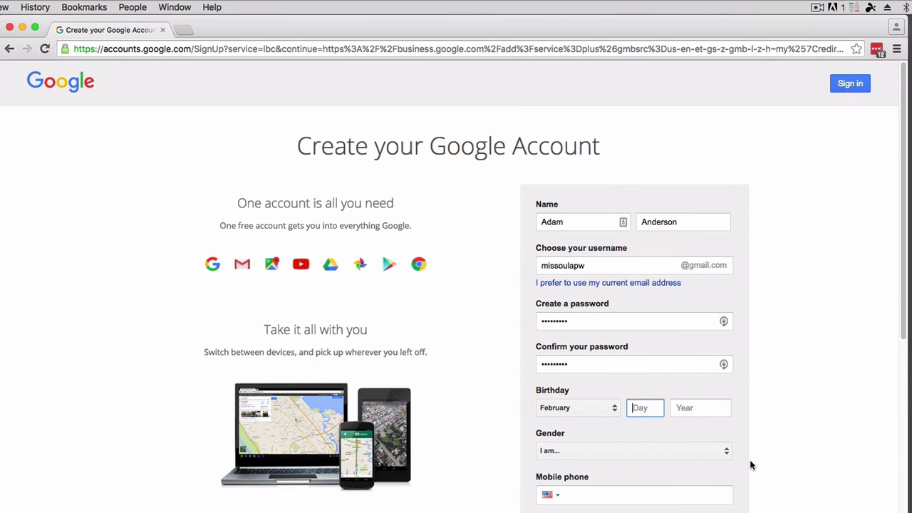
text(21)
click(696, 404)
text(1977)
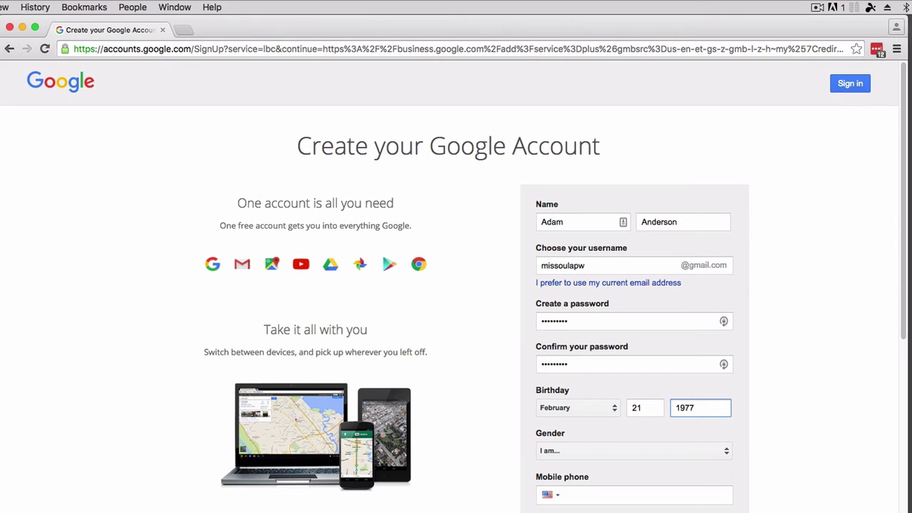
click(660, 453)
click(587, 468)
scroll(669, 463, down, 3)
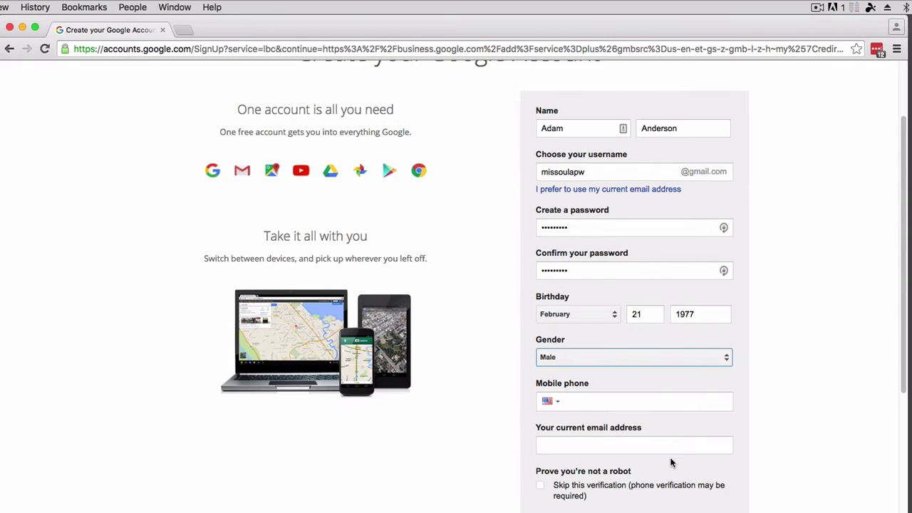
Enter the mobile phone number and paste in the current email address.
key(Tab)
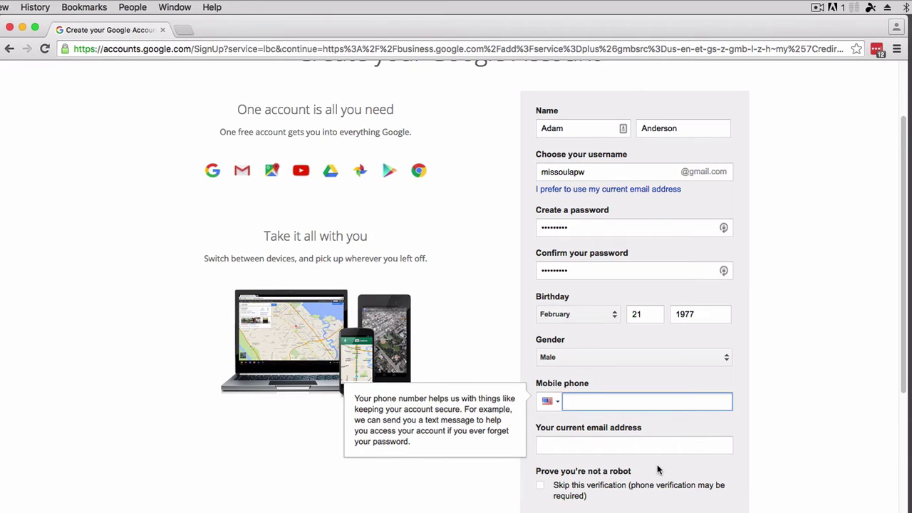
click(618, 446)
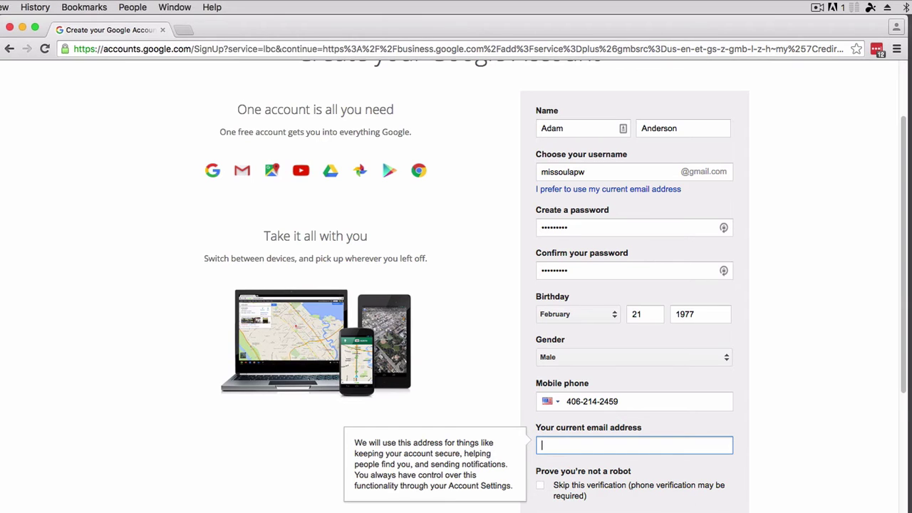
key(super+v)
scroll(645, 473, down, 2)
scroll(645, 472, up, 1)
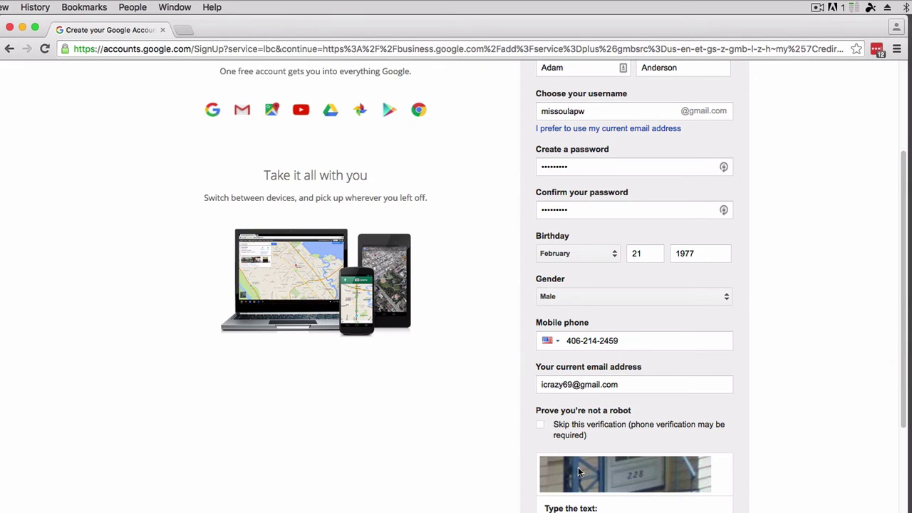
Skip the robot verification, accept the Terms of Service, and submit the sign-up form.
click(541, 426)
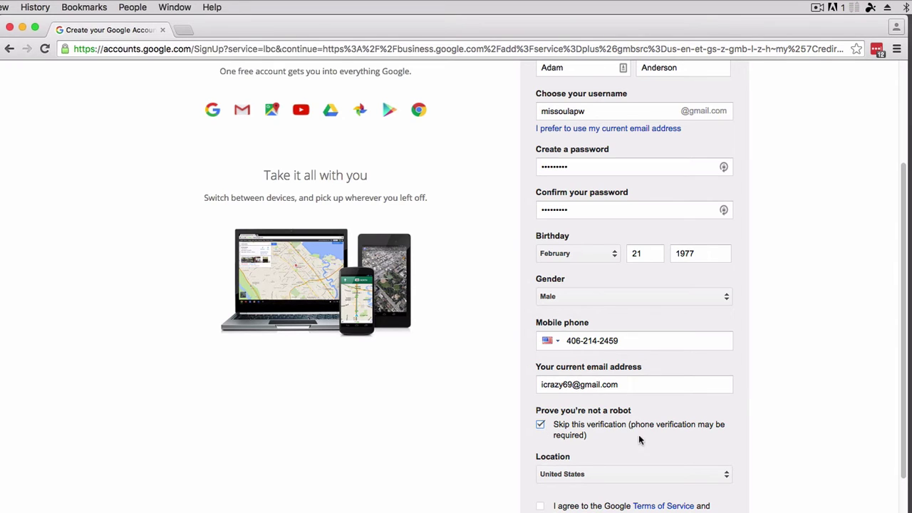
scroll(638, 434, down, 3)
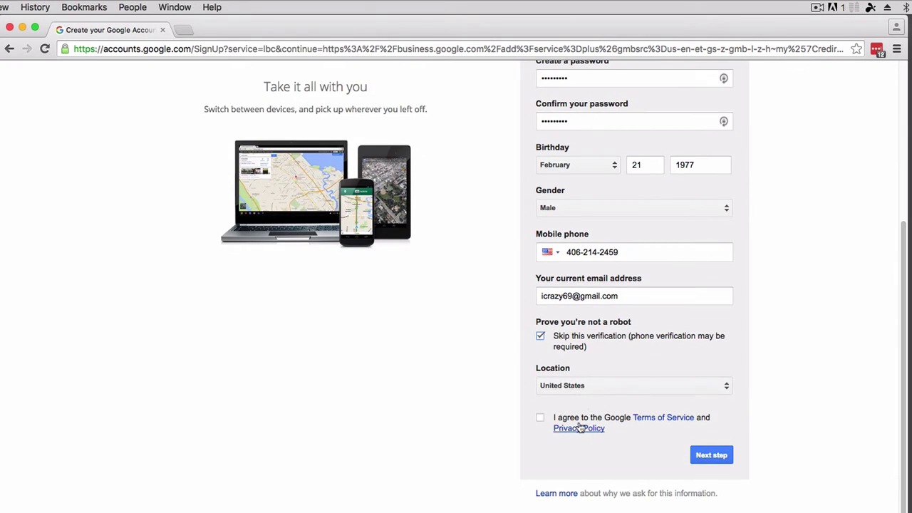
click(541, 418)
click(696, 456)
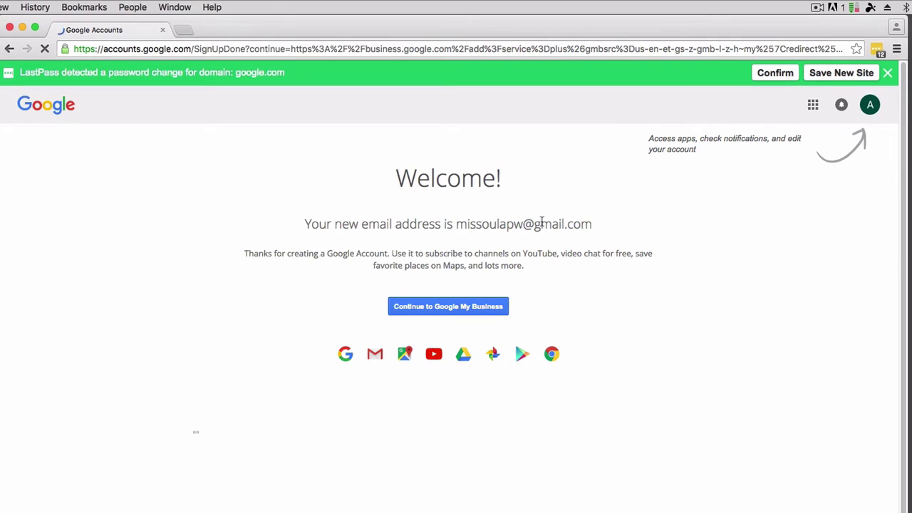
Note the new Gmail address, continue to Google My Business, and dismiss the save-password prompt.
drag(456, 224, 595, 224)
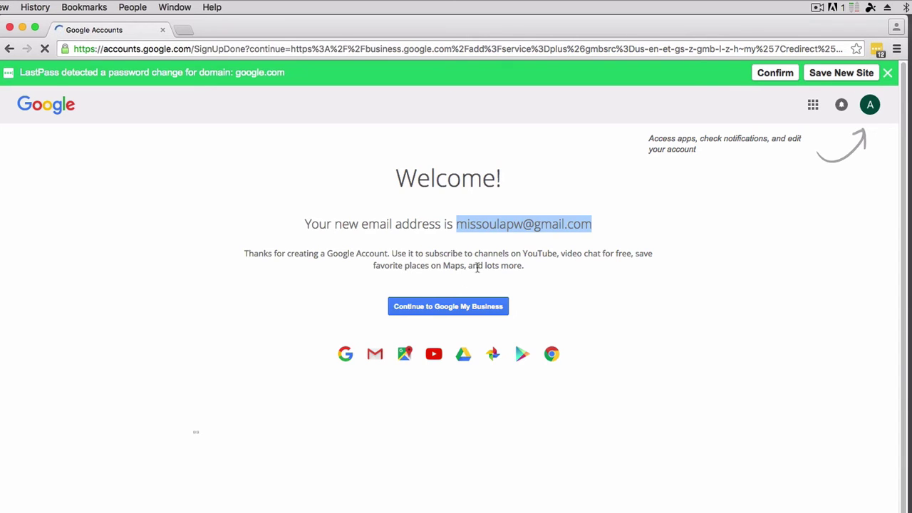
click(451, 307)
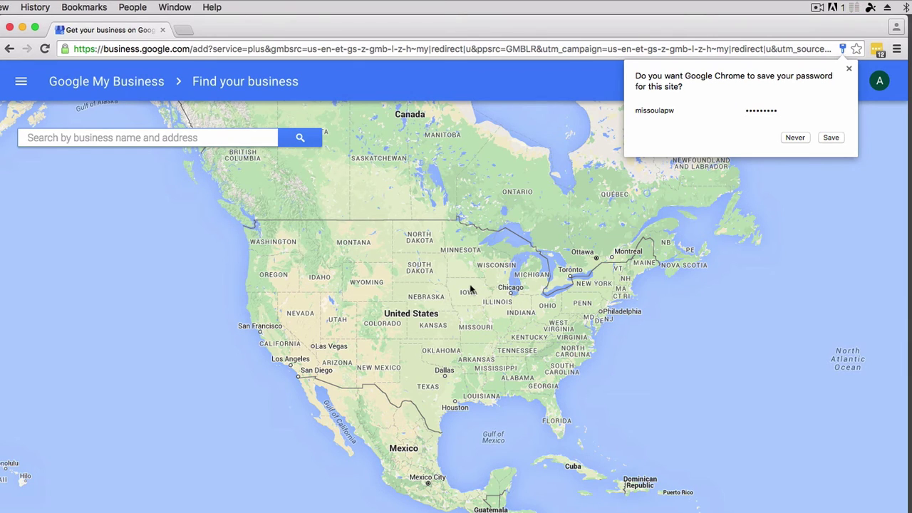
click(848, 69)
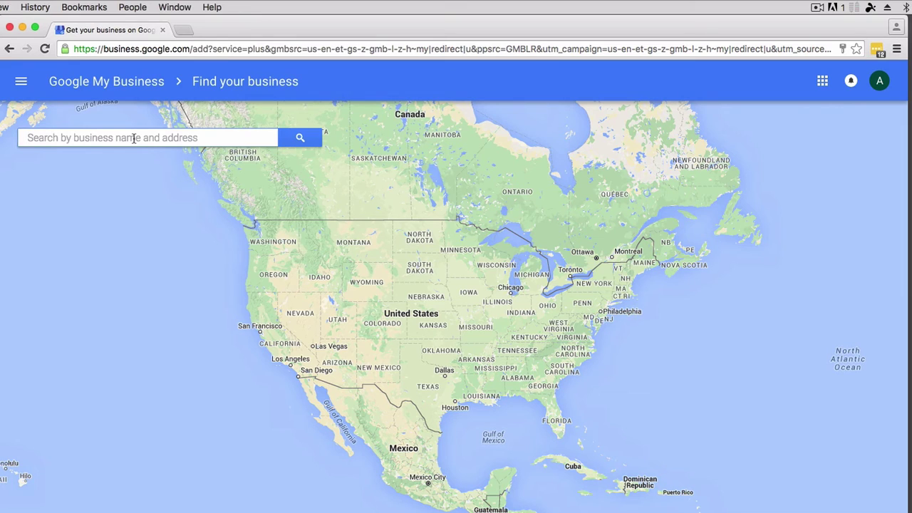
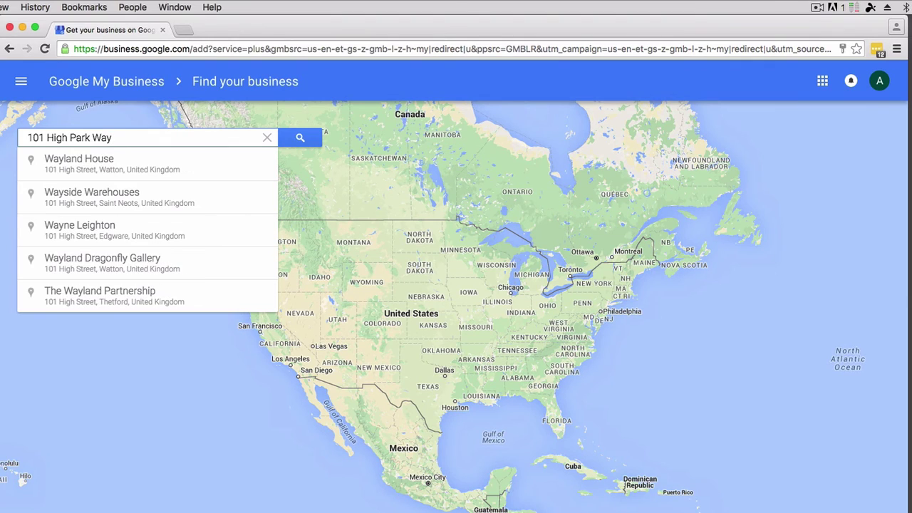
Search for the business's street address, then choose to enter the business details manually.
click(305, 139)
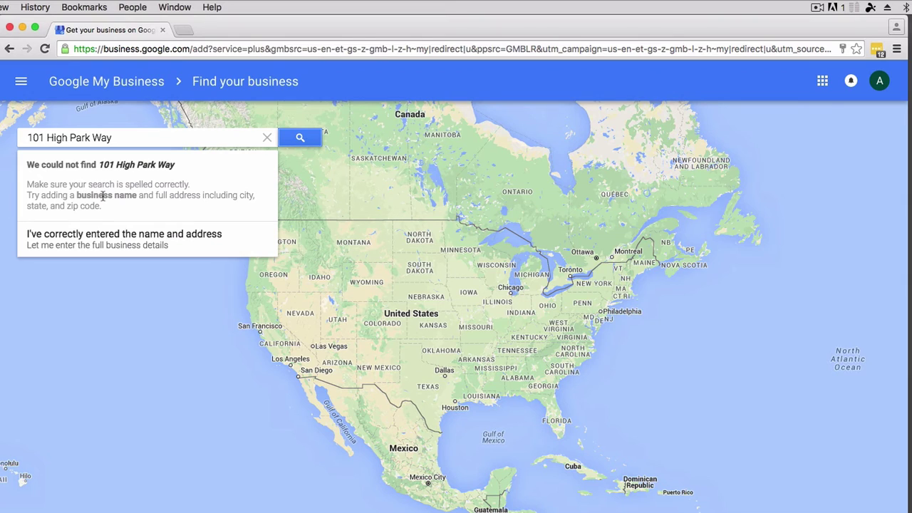
click(108, 246)
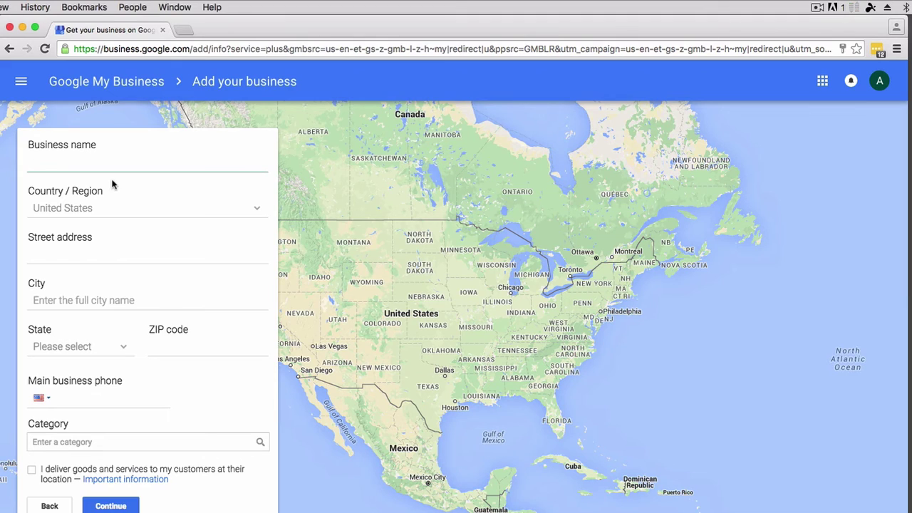
Enter business name 'Missoula Power Washing' and the business's street address.
text(Missoula Power Washing)
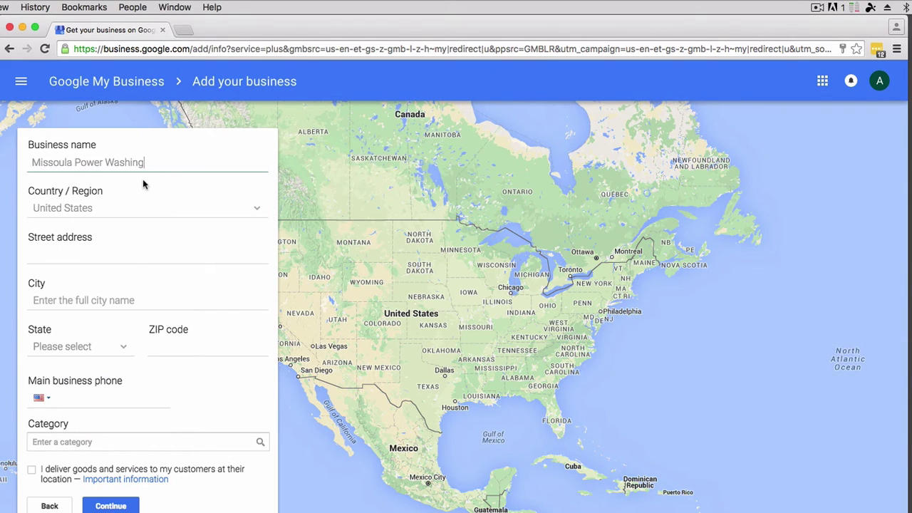
click(50, 255)
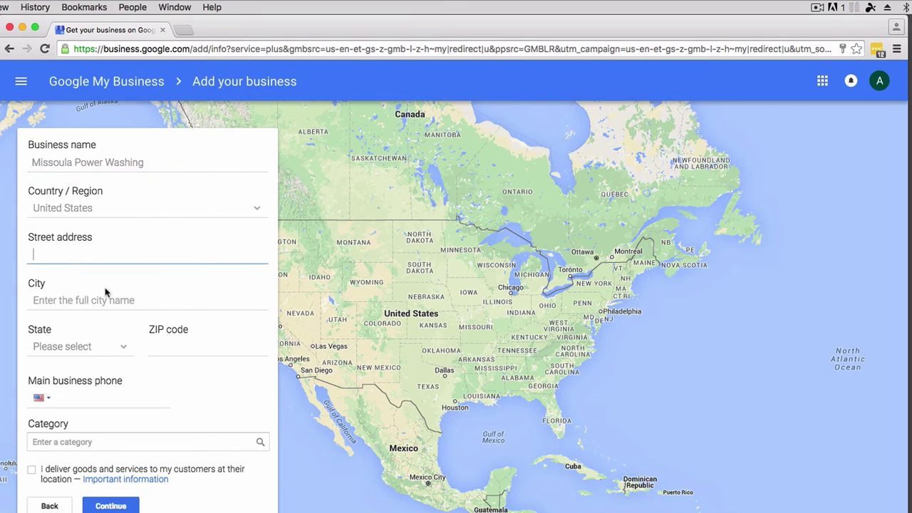
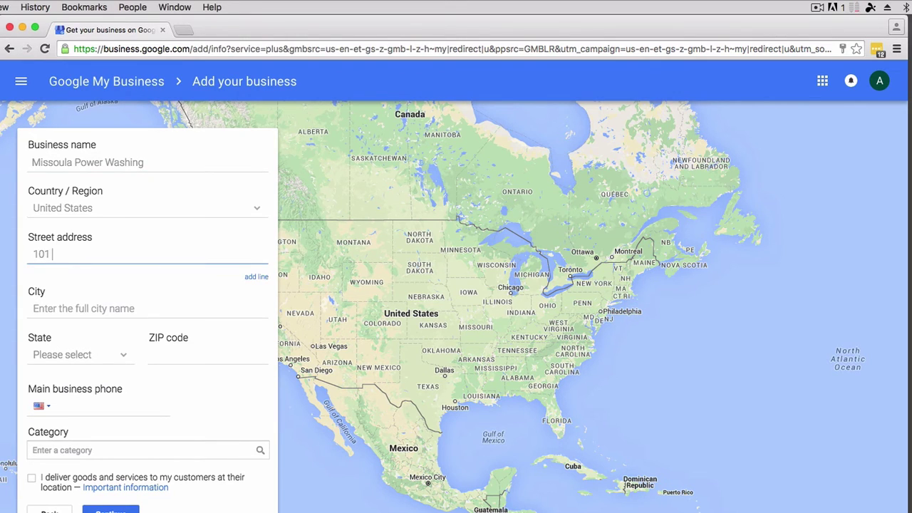
Enter city Missoula, select Montana as the state, and fill in the ZIP code.
click(64, 311)
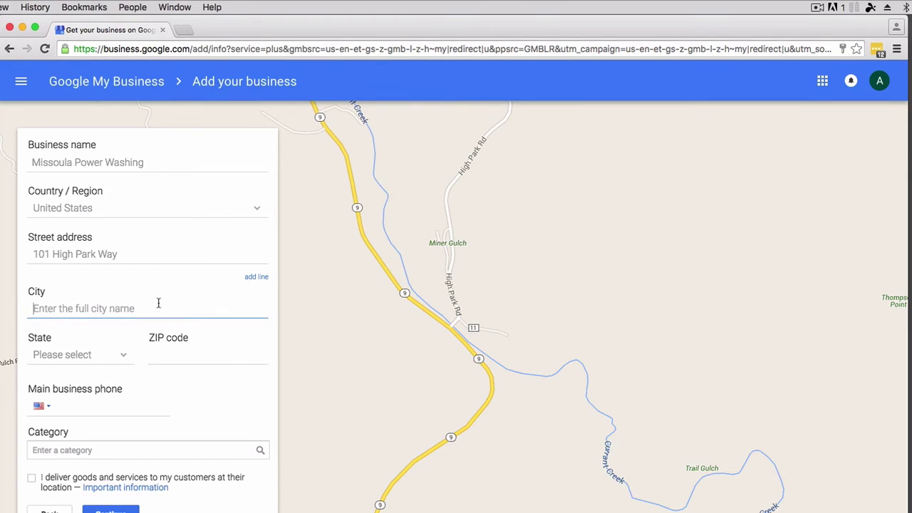
text(Missoula)
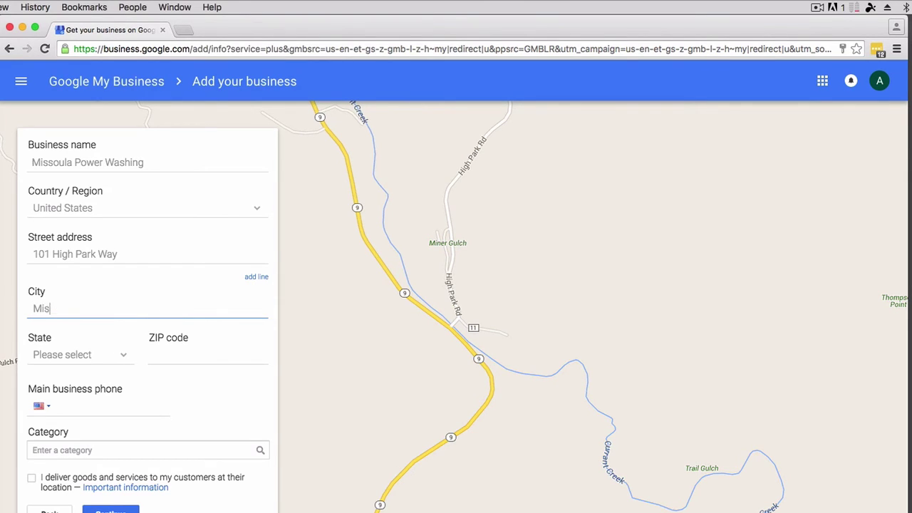
click(92, 357)
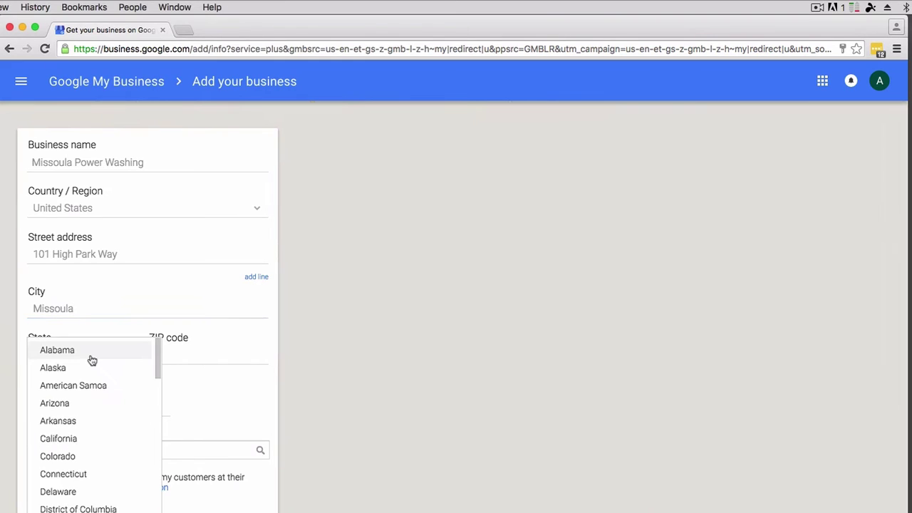
scroll(98, 383, down, 10)
scroll(91, 413, up, 3)
scroll(91, 414, up, 2)
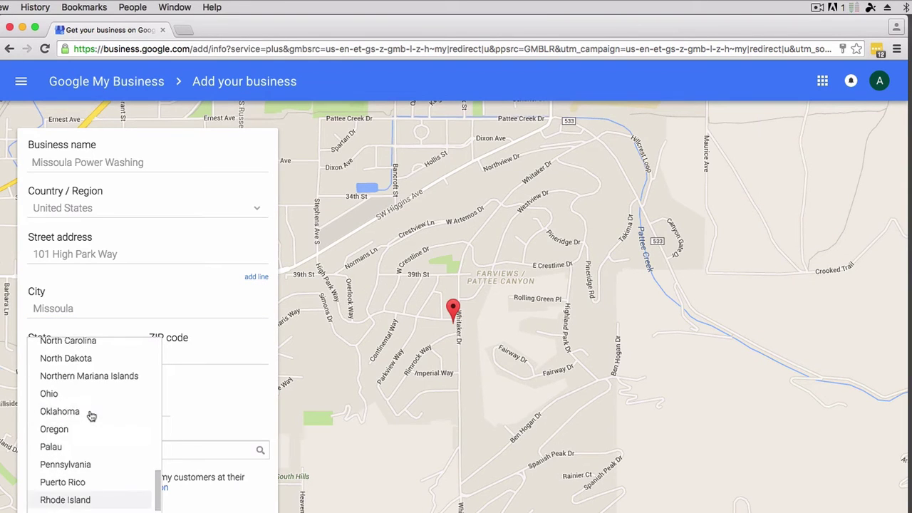
text(459)
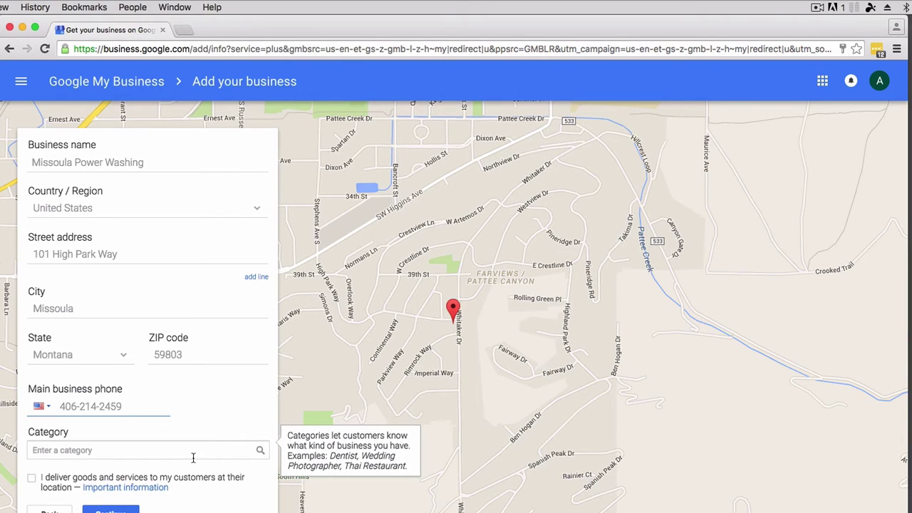
Type 'Press' in the Category field and select the Pressure Washing Service suggestion.
click(187, 449)
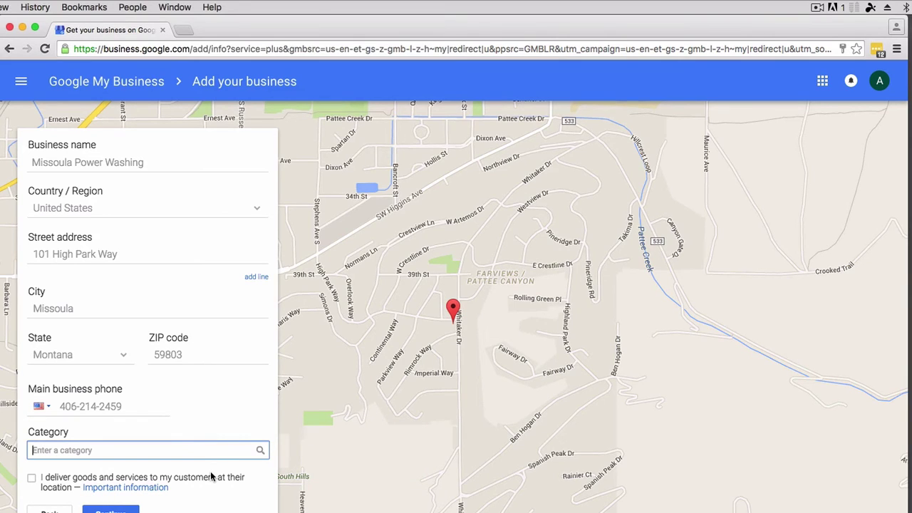
text(pw)
key(BackSpace)
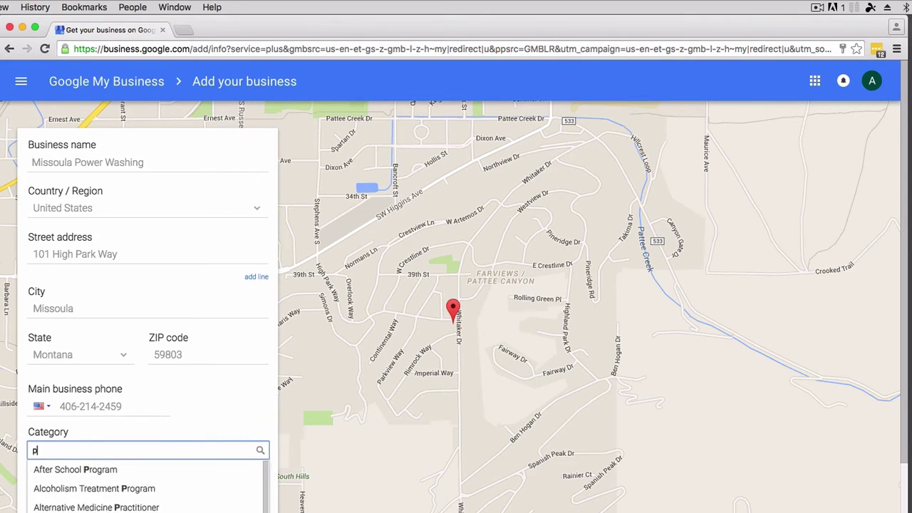
text(owe)
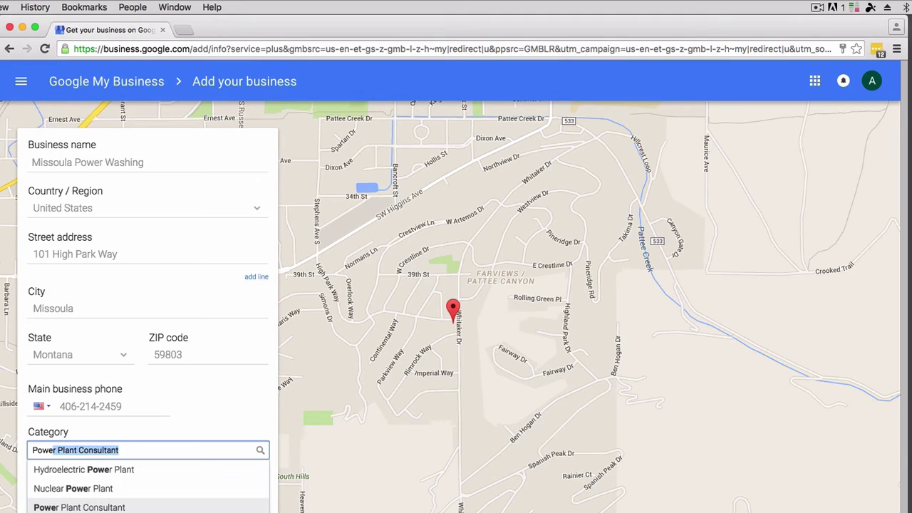
text(r wa)
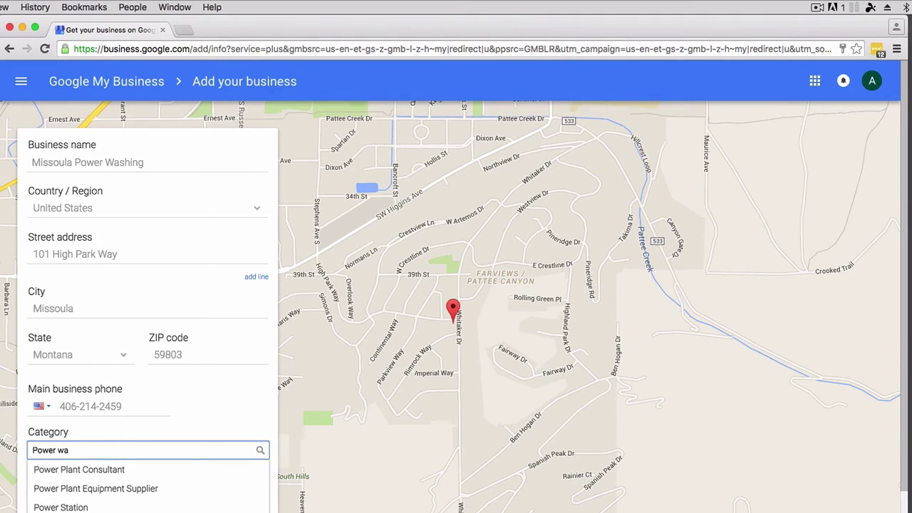
key(BackSpace)
key(BackSpace)
text(Wah)
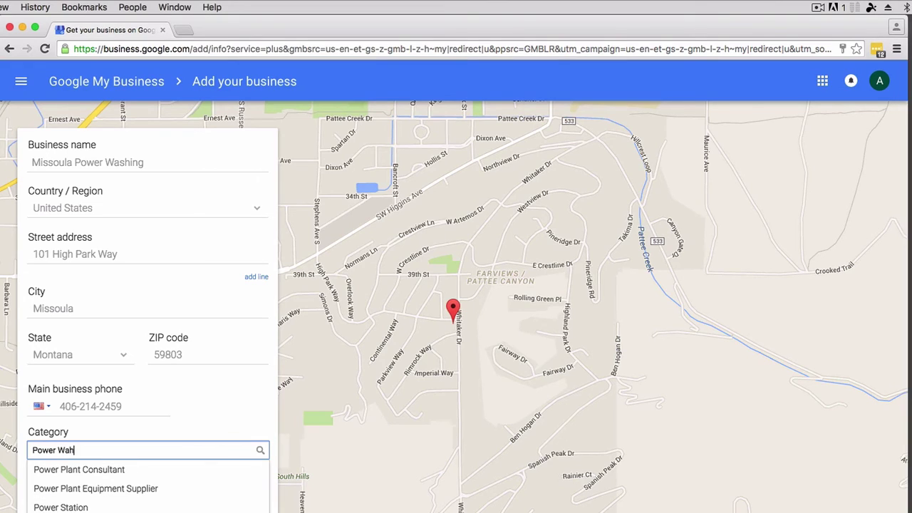
key(BackSpace)
text(shing)
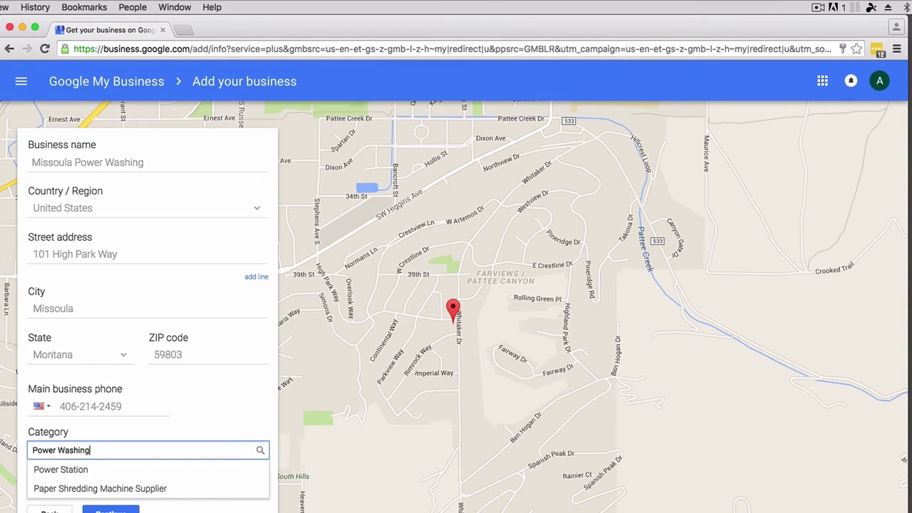
key(BackSpace)
key(BackSpace)
key(BackSpace)
key(BackSpace)
key(BackSpace)
key(BackSpace)
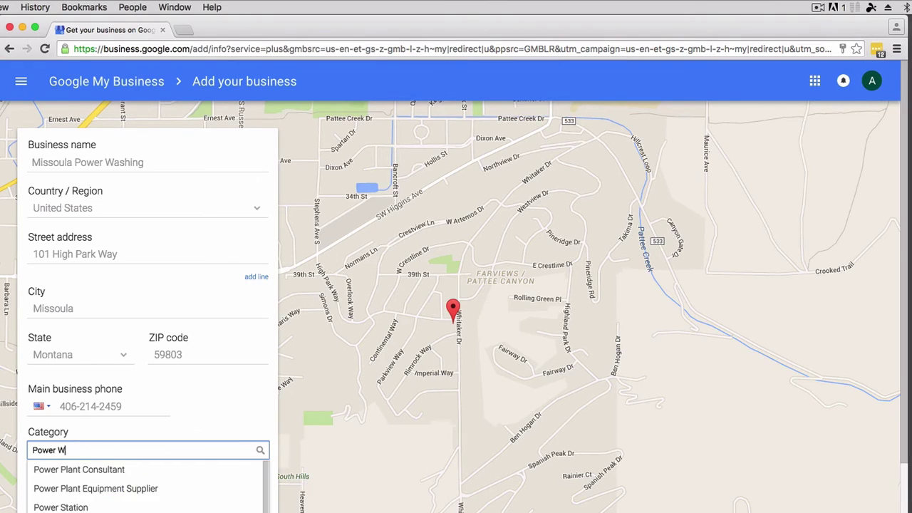
key(BackSpace)
key(BackSpace)
key(BackSpace)
key(BackSpace)
key(BackSpace)
key(BackSpace)
key(BackSpace)
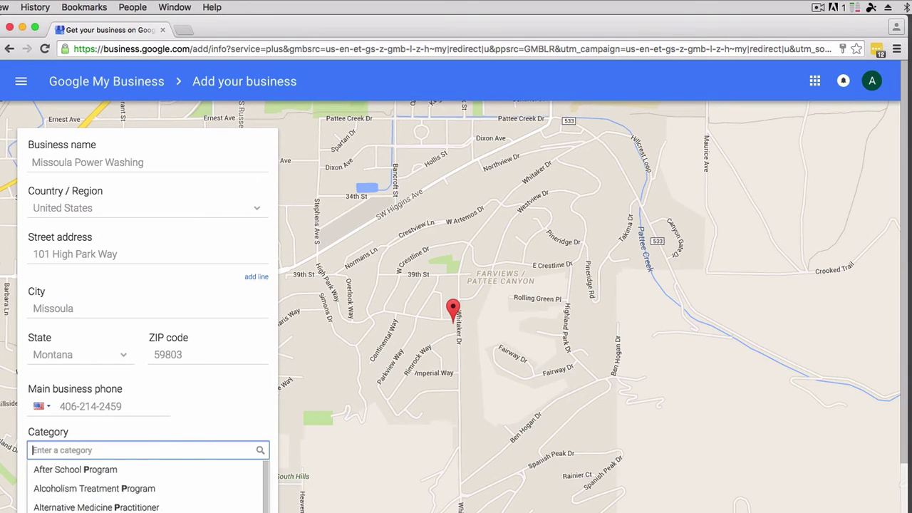
text(Pressure Washing Service)
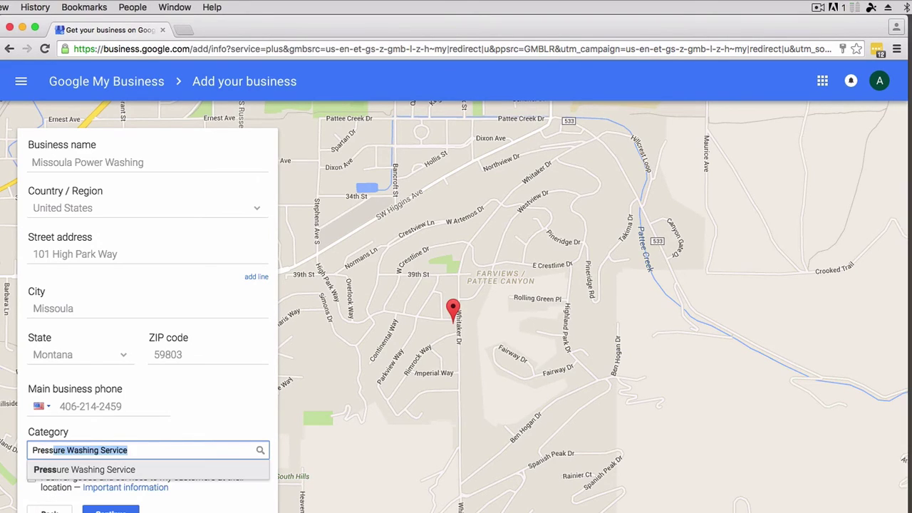
click(190, 450)
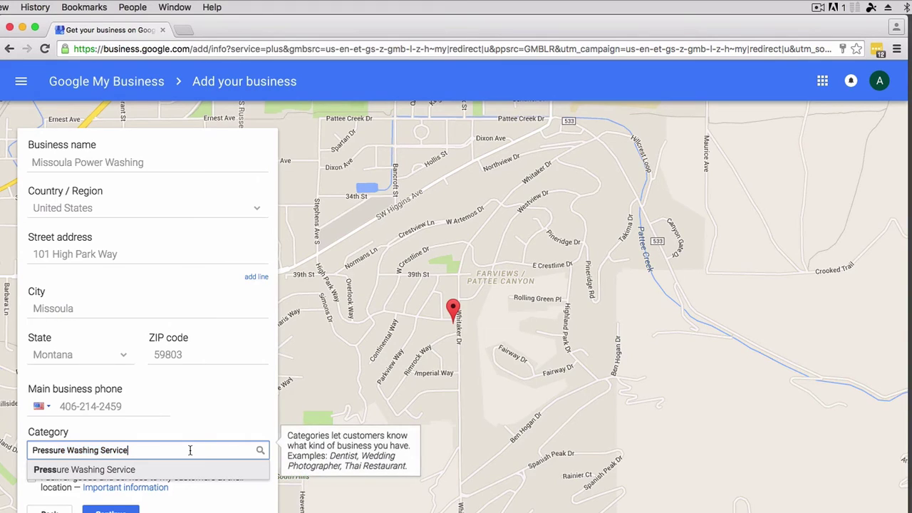
click(129, 473)
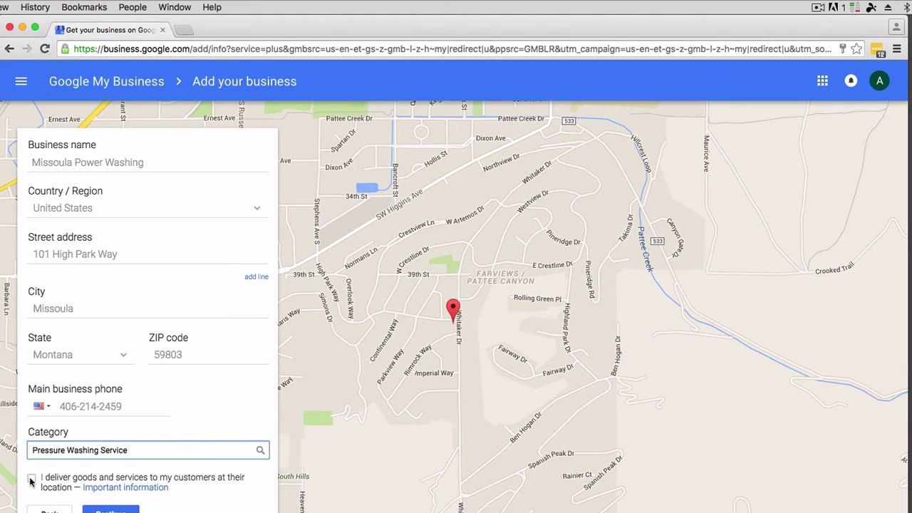
Tick 'I deliver goods and services to my customers at their location' and continue.
click(31, 480)
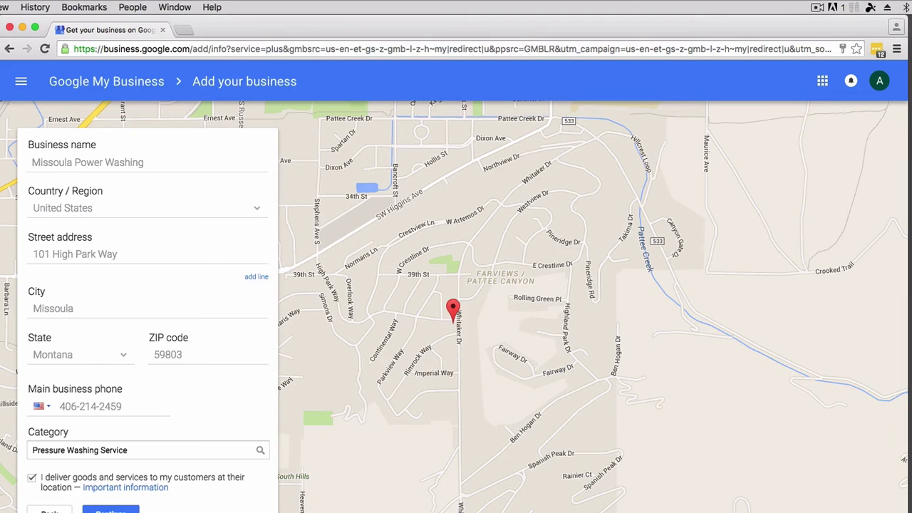
click(111, 510)
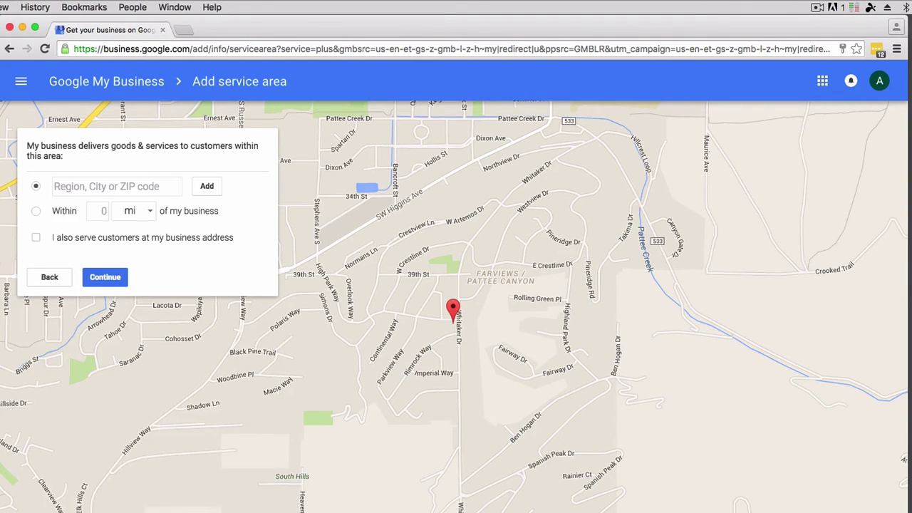
Set the service area to Missoula within a 10-mile radius and continue.
click(80, 186)
text(Mis)
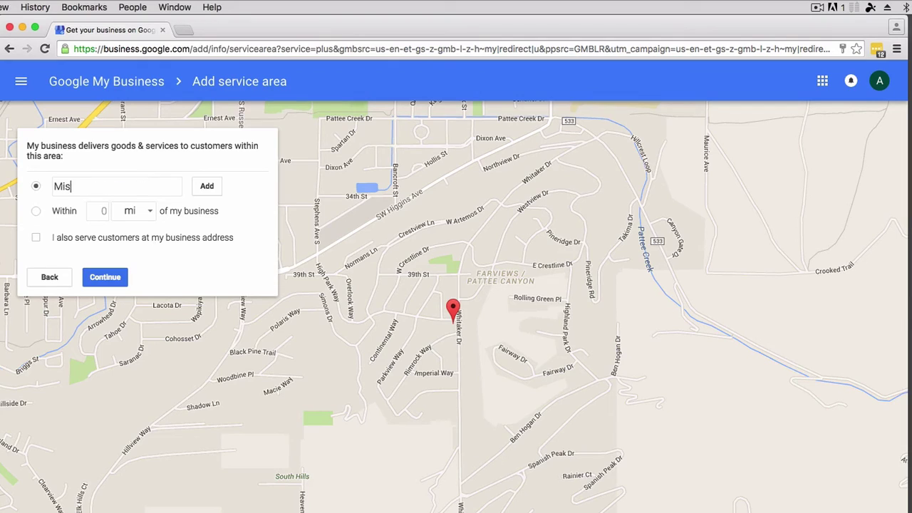
text(soula)
click(37, 213)
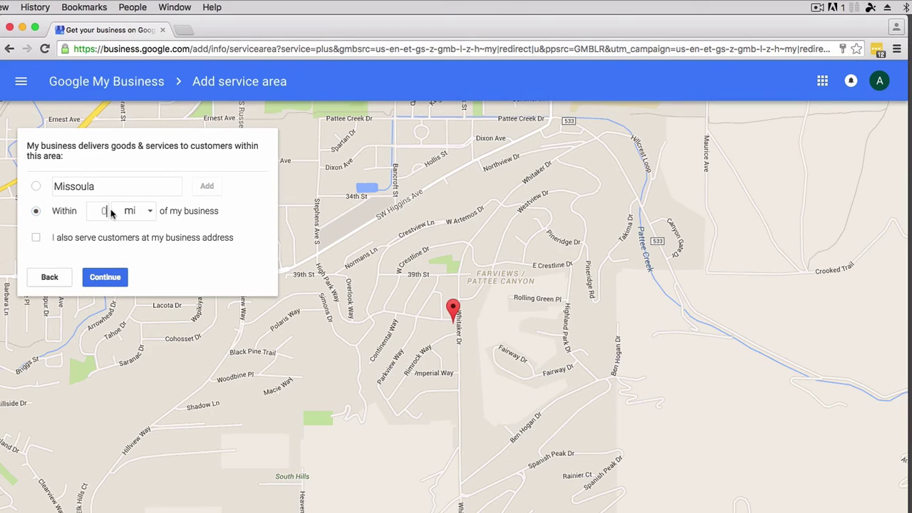
click(107, 212)
text(10)
click(112, 278)
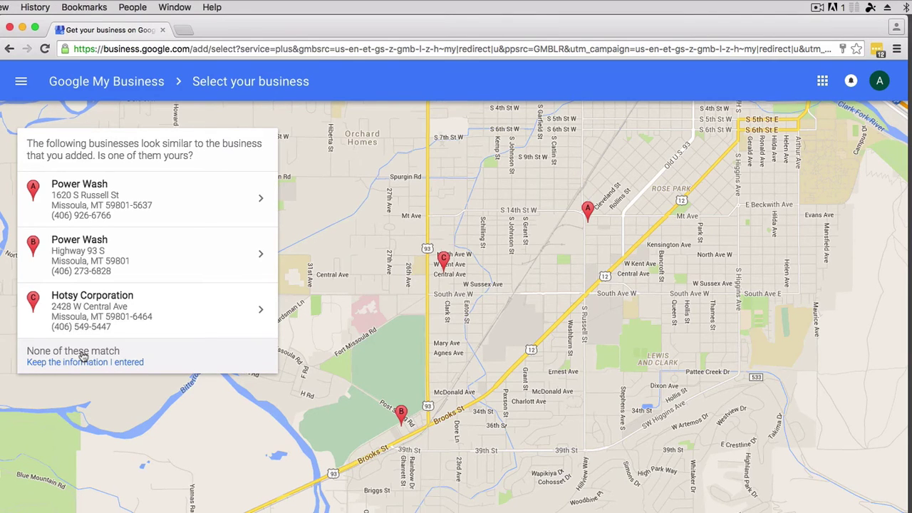
Keep the entered Missoula Power Washing listing, authorize managing it, and create the page.
click(81, 354)
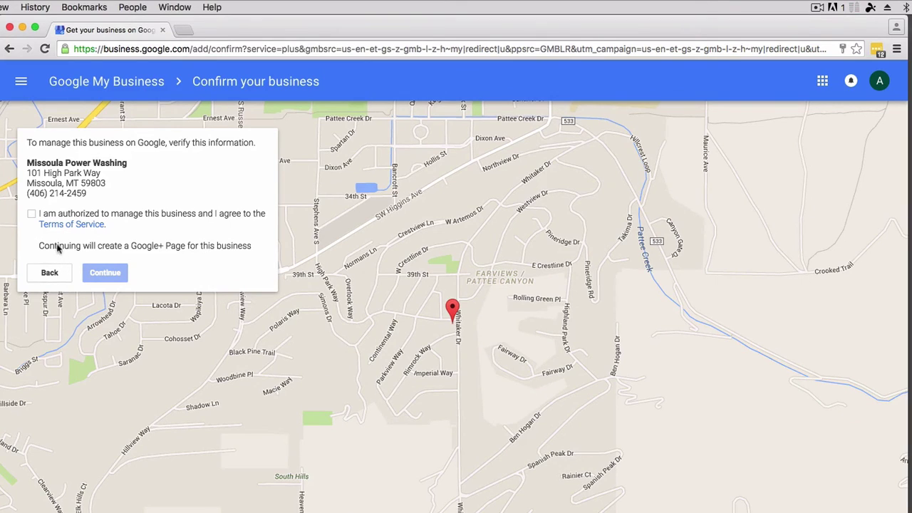
click(33, 215)
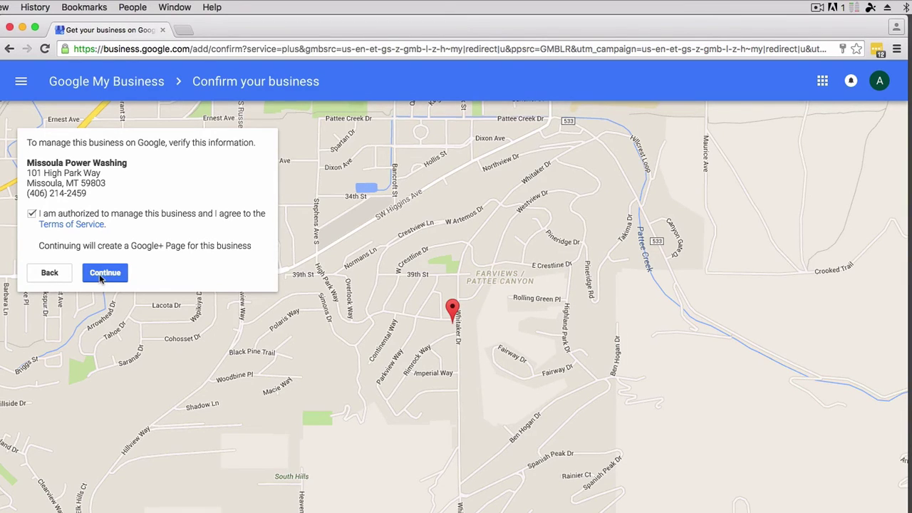
click(101, 277)
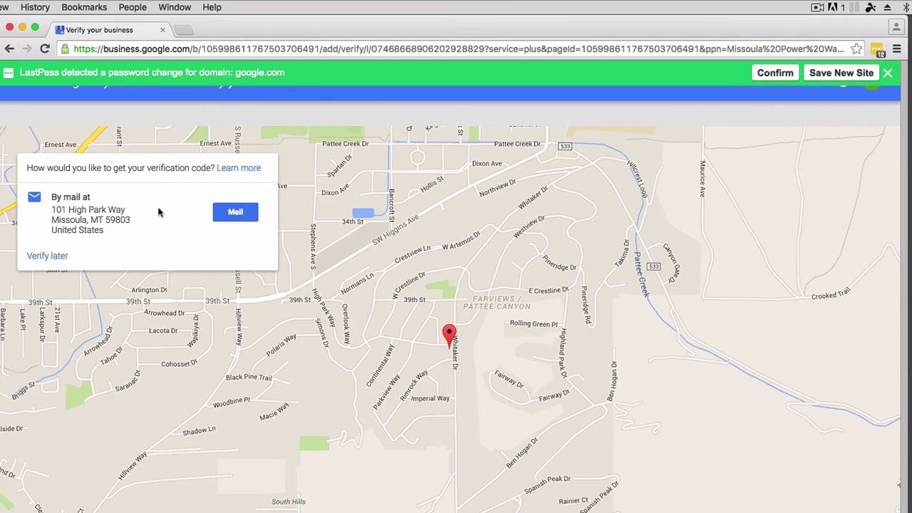
Request the verification code by mailed postcard, filling in the optional contact name.
click(239, 213)
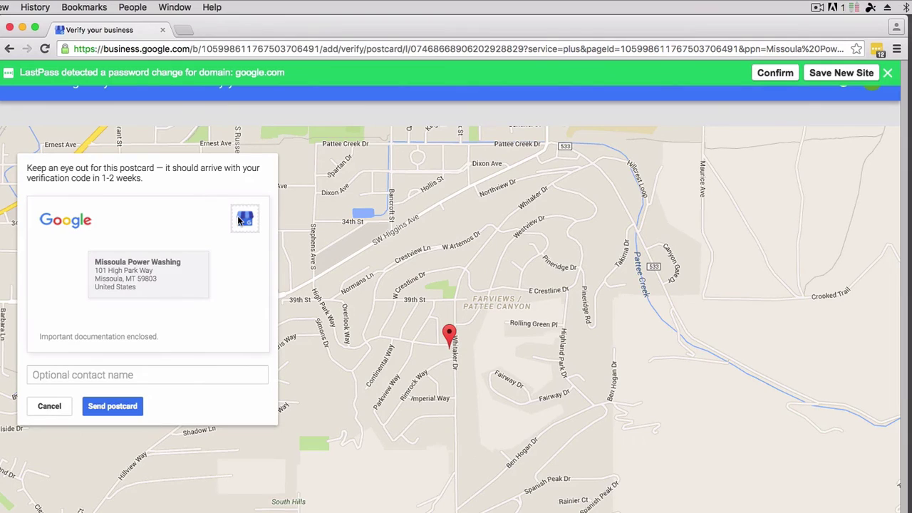
click(70, 379)
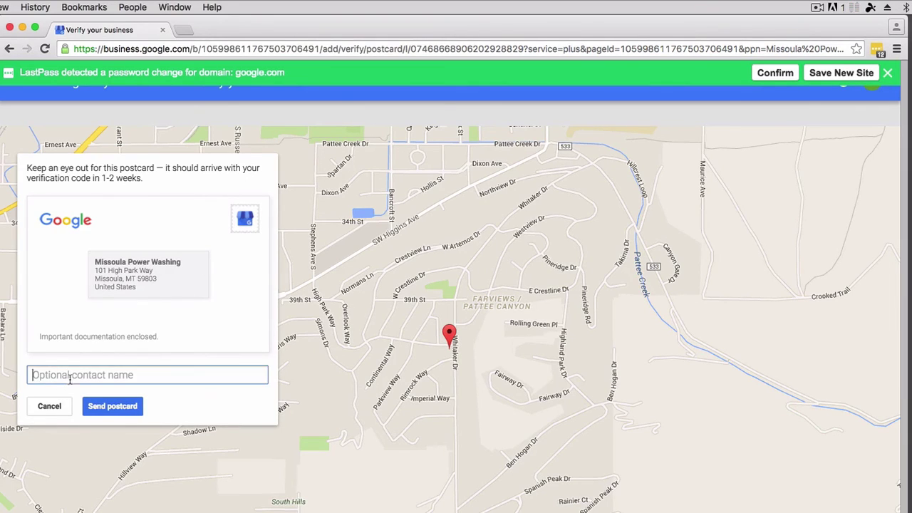
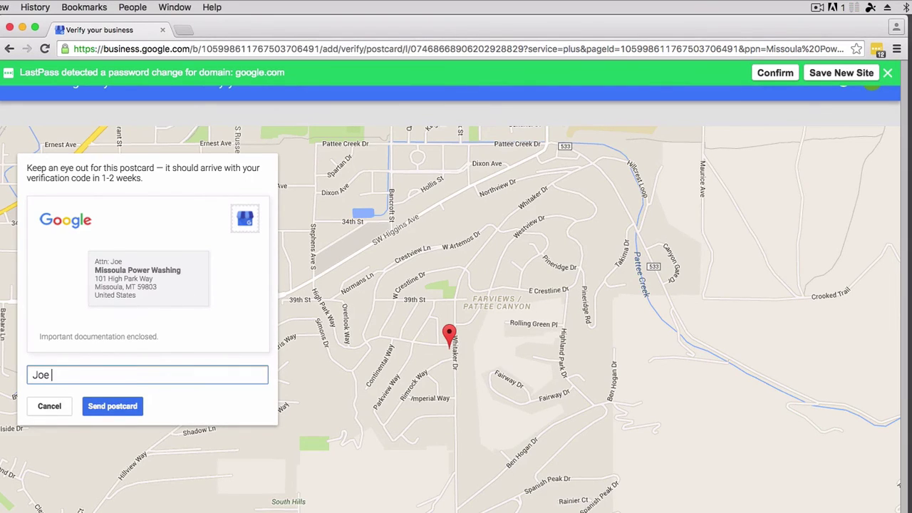
click(142, 406)
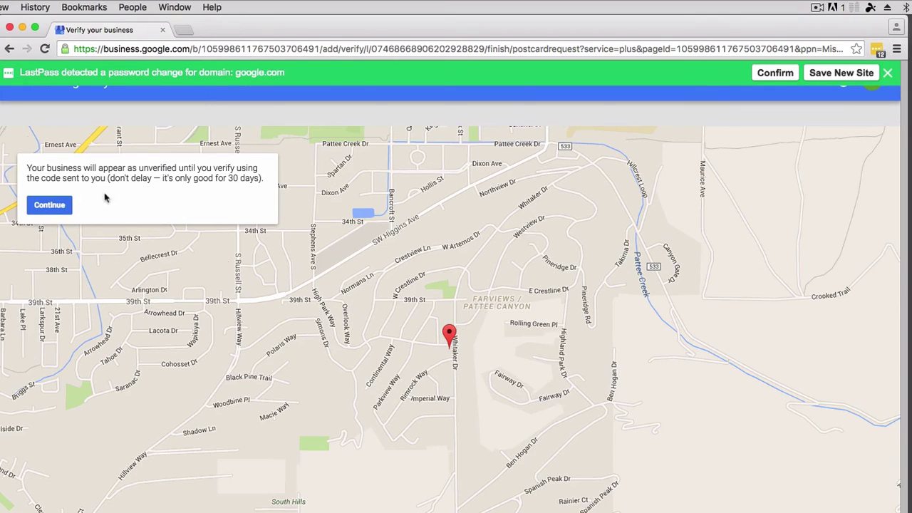
Acknowledge the unverified-listing notice and proceed to the Missoula Power Washing dashboard.
click(54, 205)
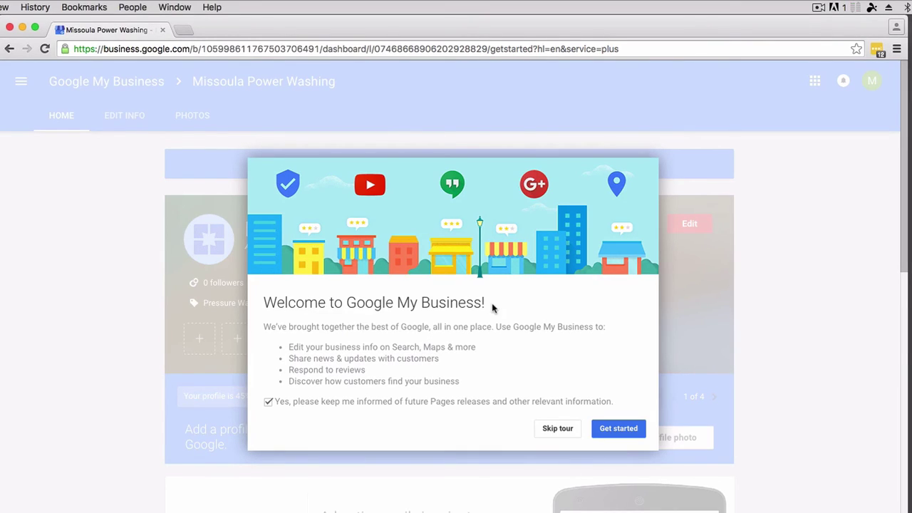
Choose Get started in the Welcome to Google My Business dialog.
click(604, 429)
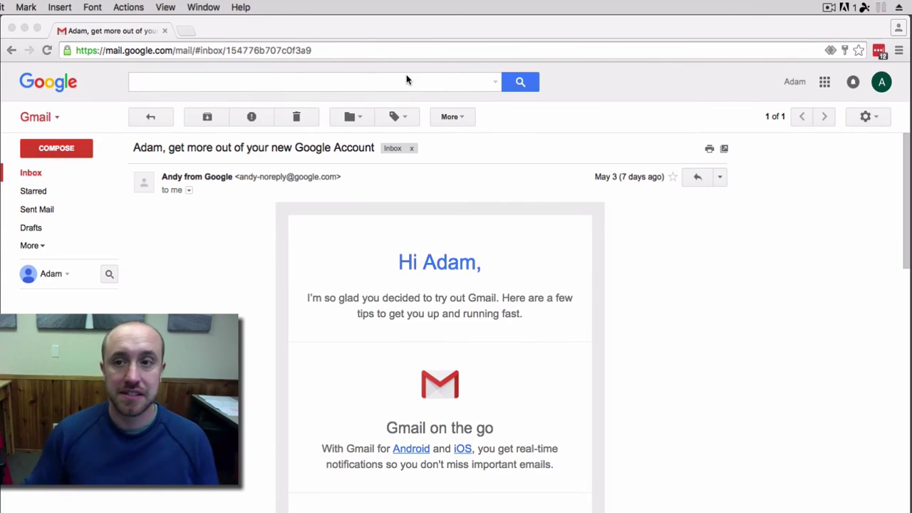
click(394, 51)
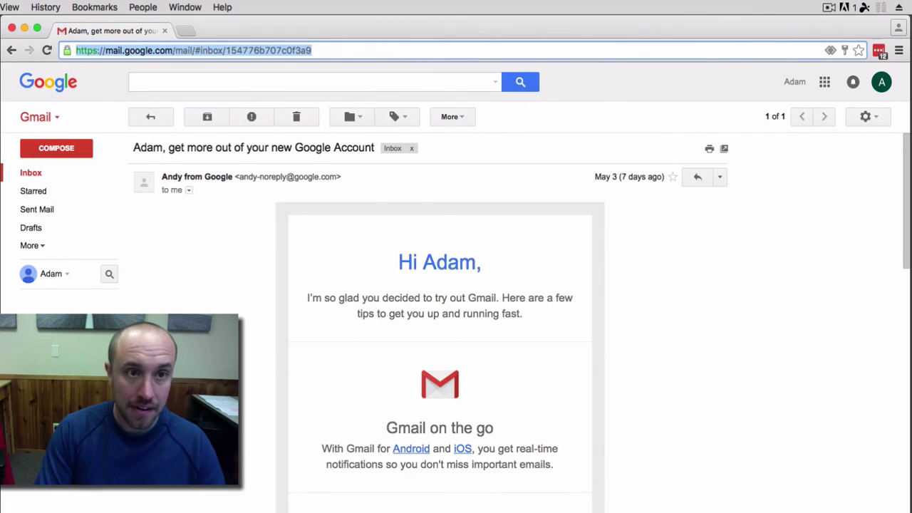
Go to google.com/business in Chrome to return to the business dashboard.
text(goo)
text(gle.c)
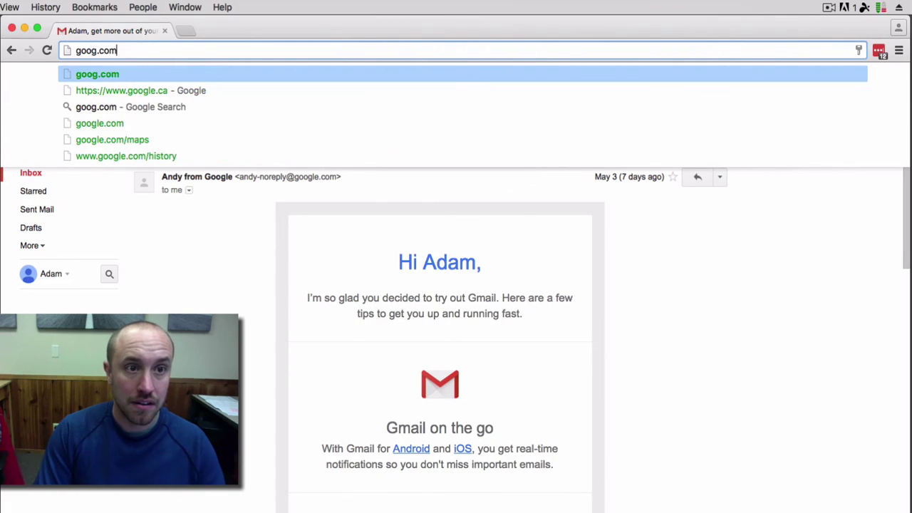
key(BackSpace)
key(BackSpace)
text(le.com/b)
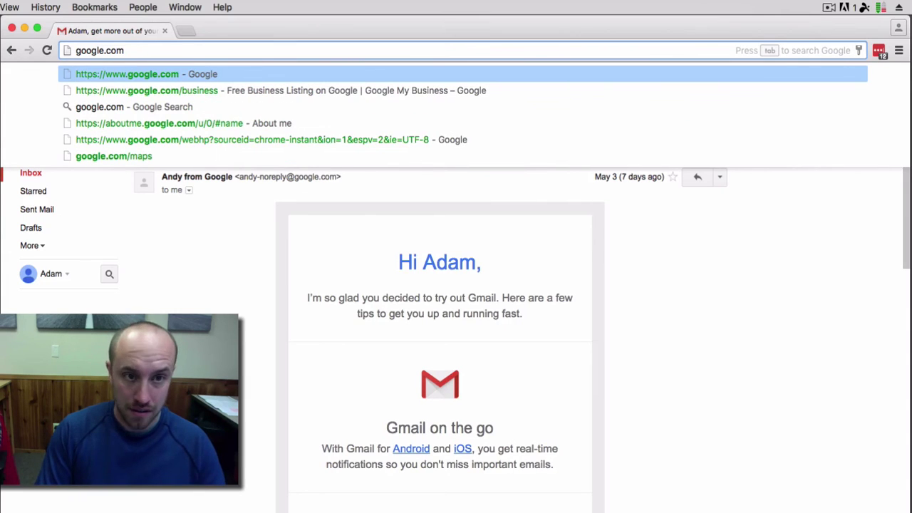
text(usiness)
key(Return)
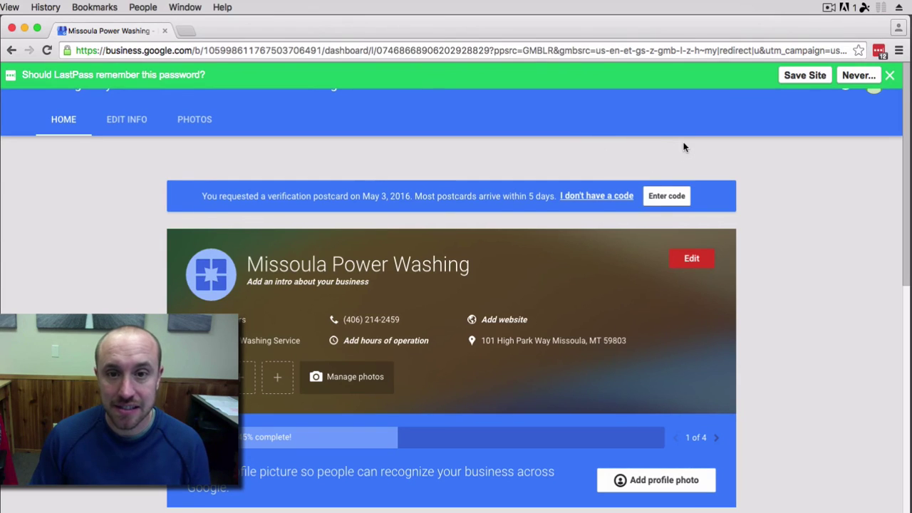
Enter and submit the postcard verification code from the dashboard banner.
click(663, 199)
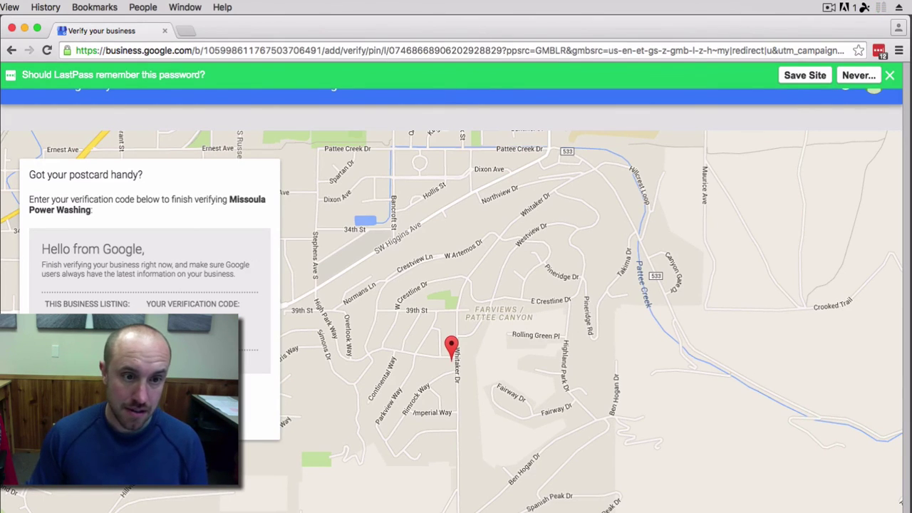
key(Return)
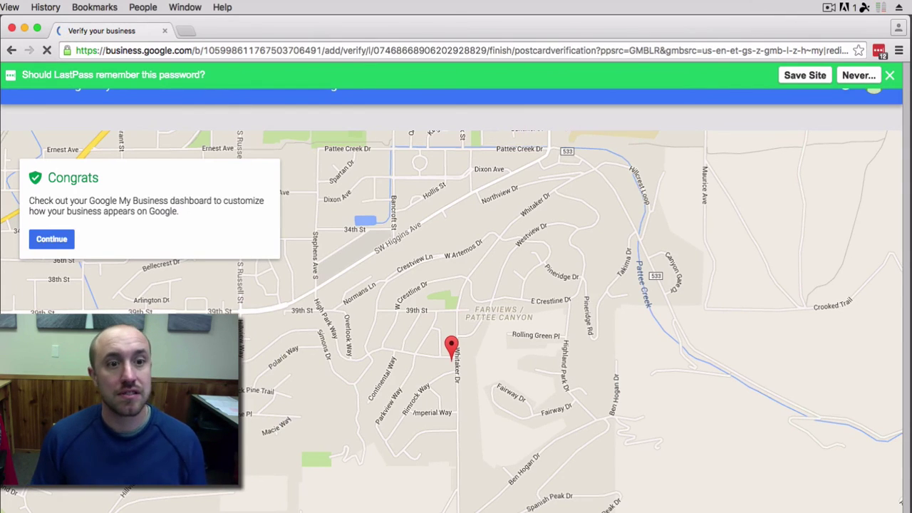
Continue past the Congrats panel and skip the welcome tour.
click(41, 241)
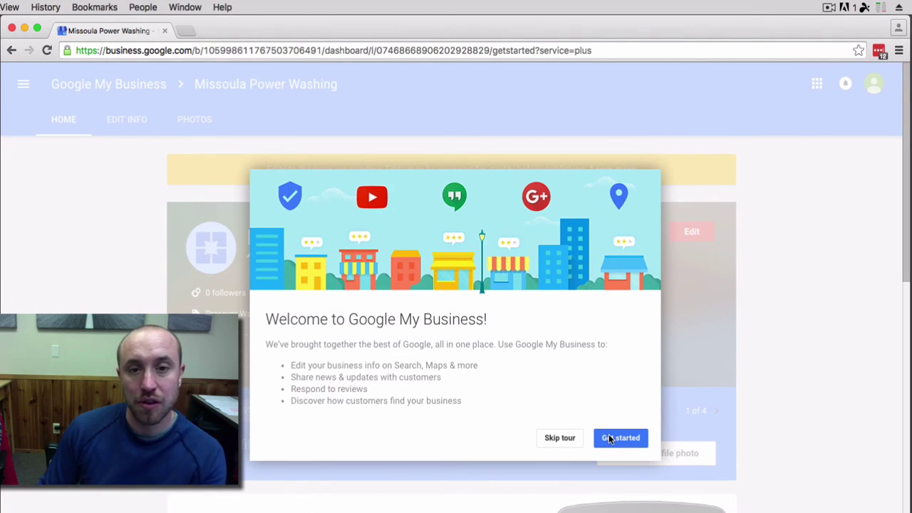
click(570, 440)
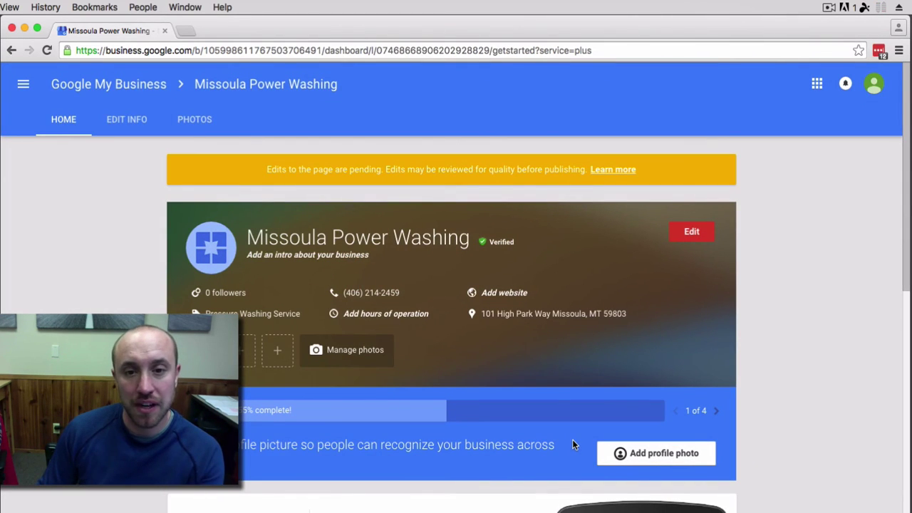